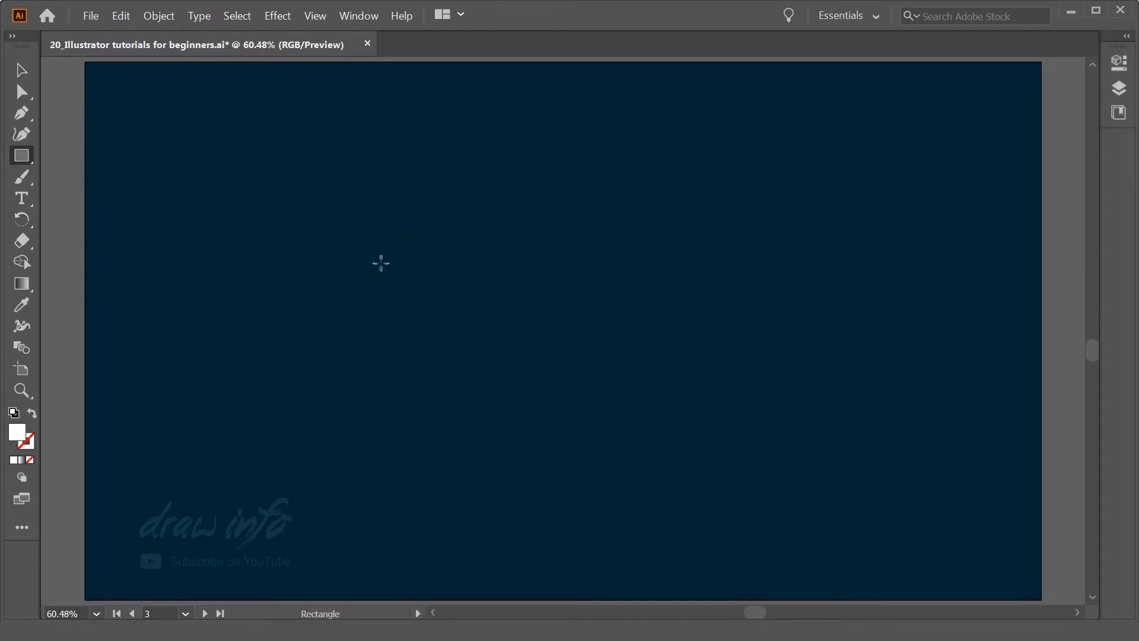
Step: Draw a white square about 385 px wide near the middle of the artboard
drag(362, 219, 521, 410)
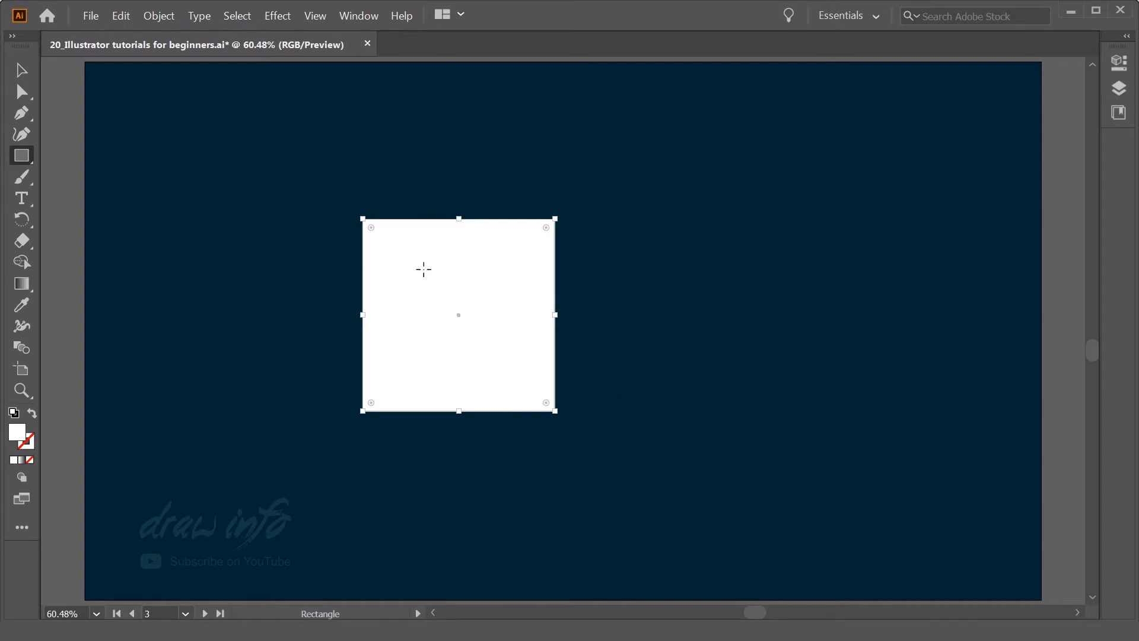
click(21, 70)
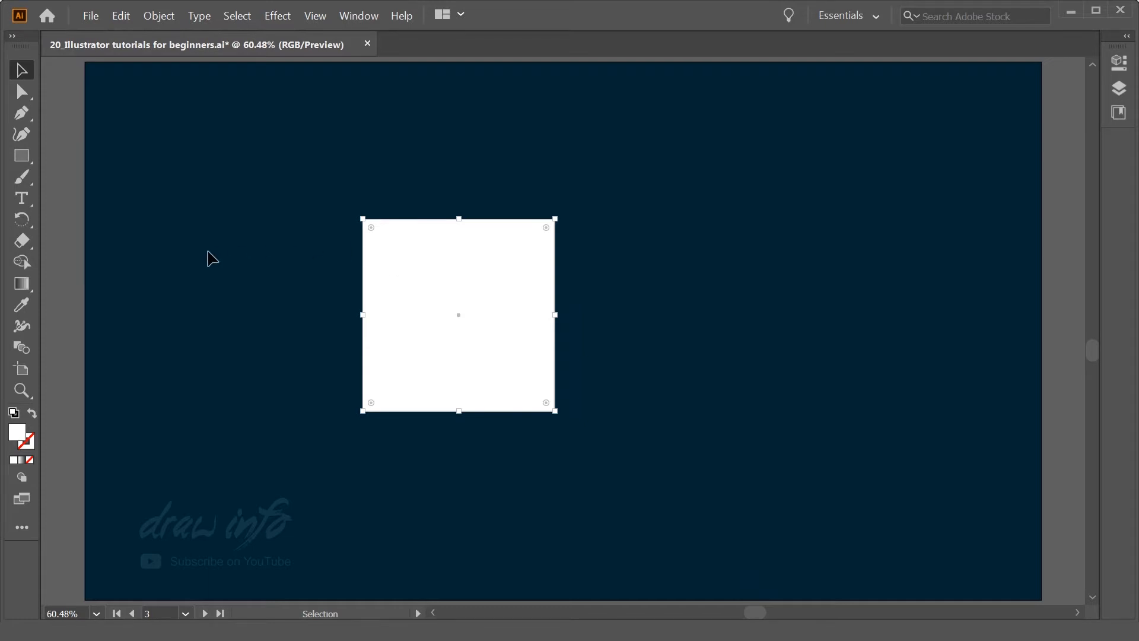
Step: Rotate the white square freehand around its centre to an angle of about 30°
key(r)
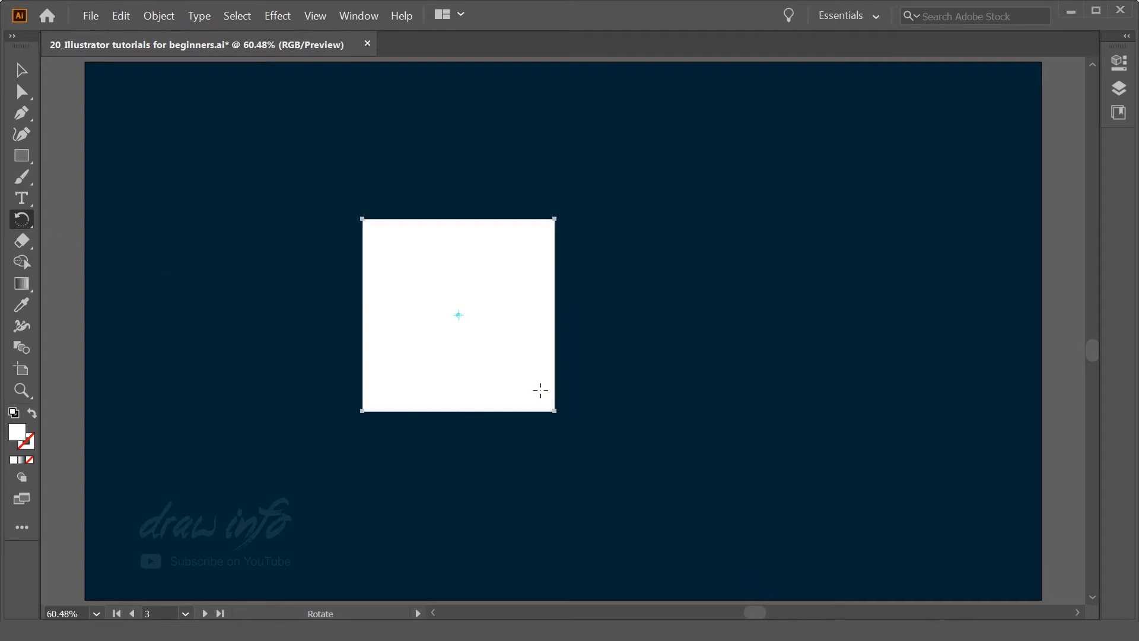
drag(541, 402, 561, 374)
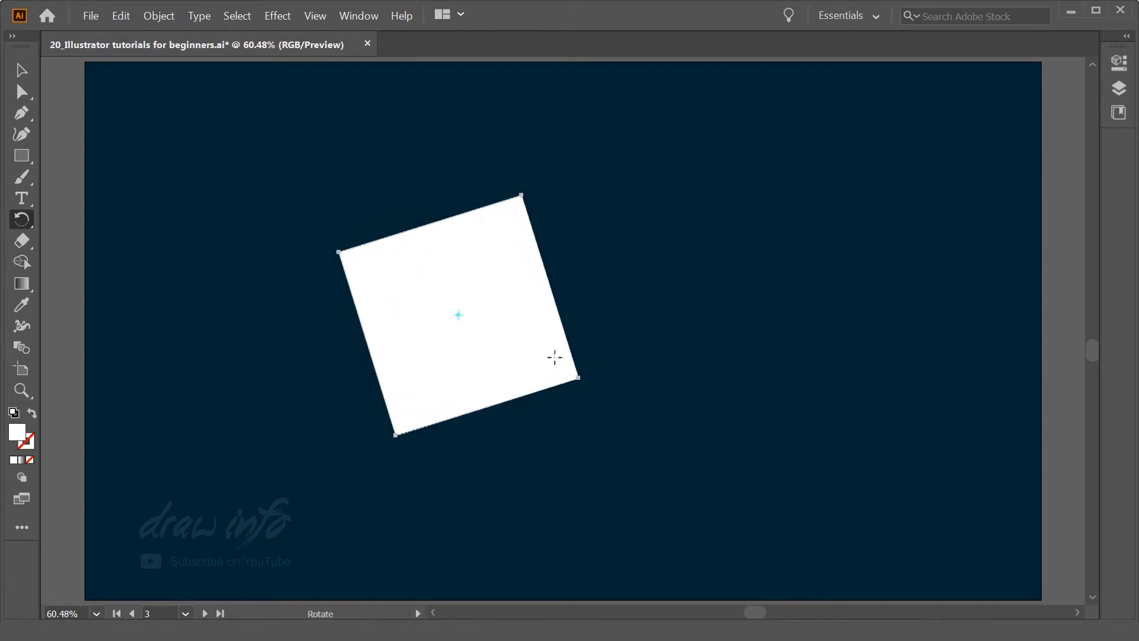
drag(555, 357, 437, 395)
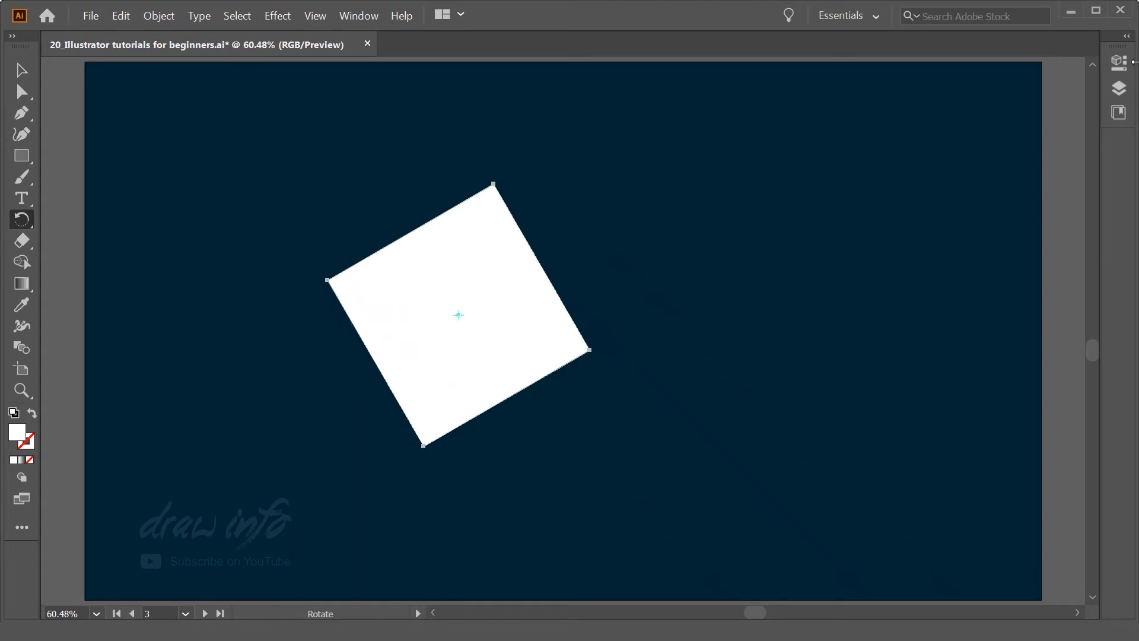
Step: Set the white square's rotation angle to 0° in its transform properties
click(1120, 62)
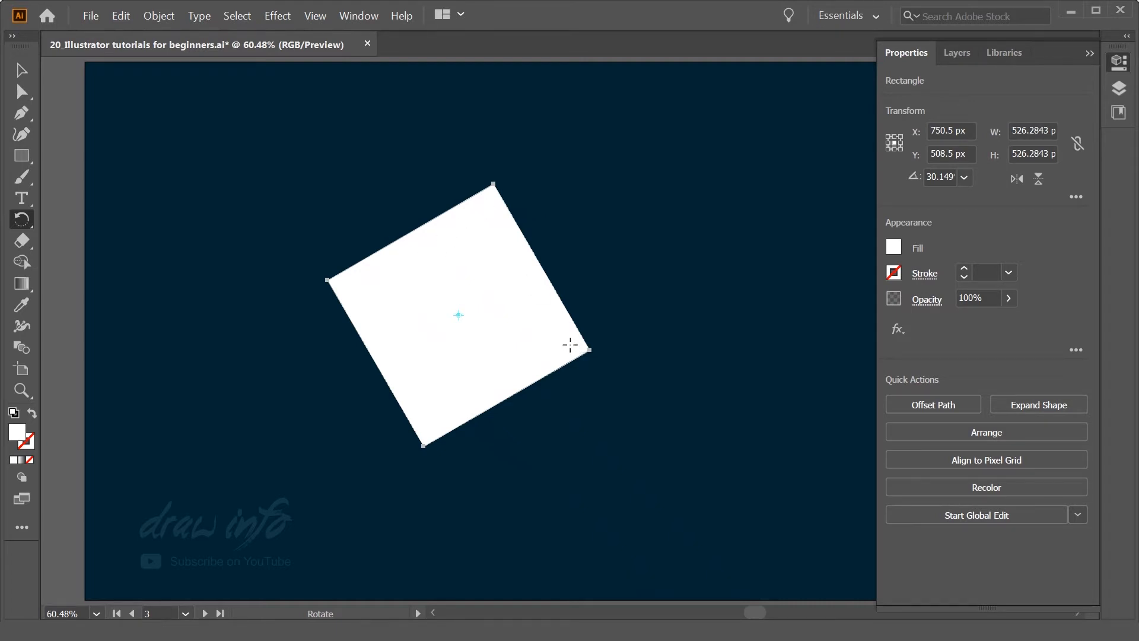
click(963, 179)
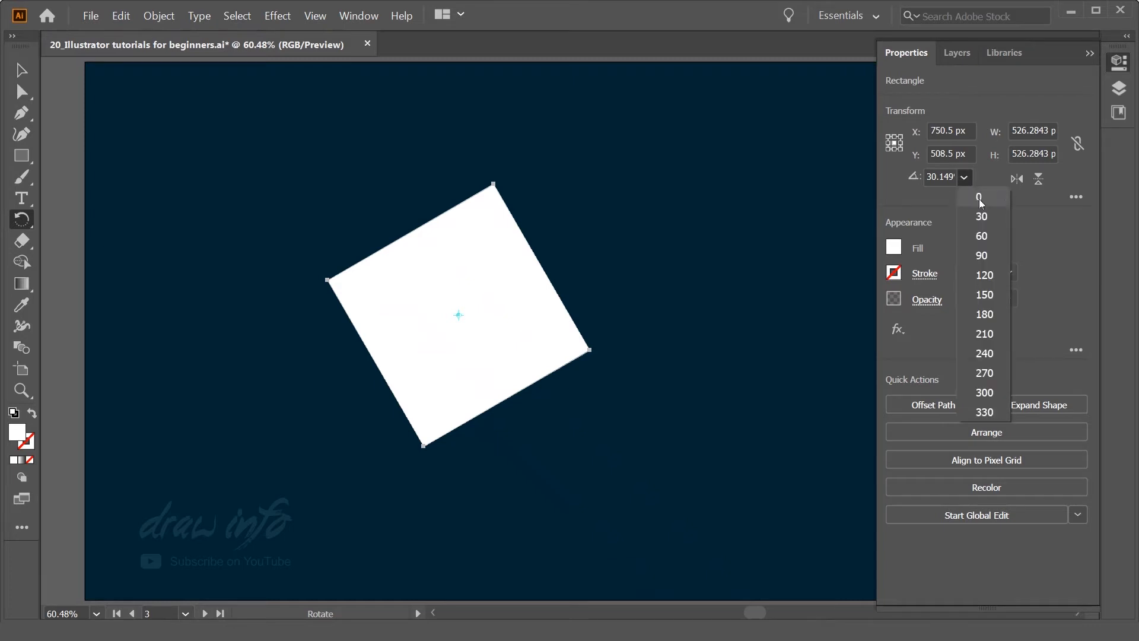
click(984, 198)
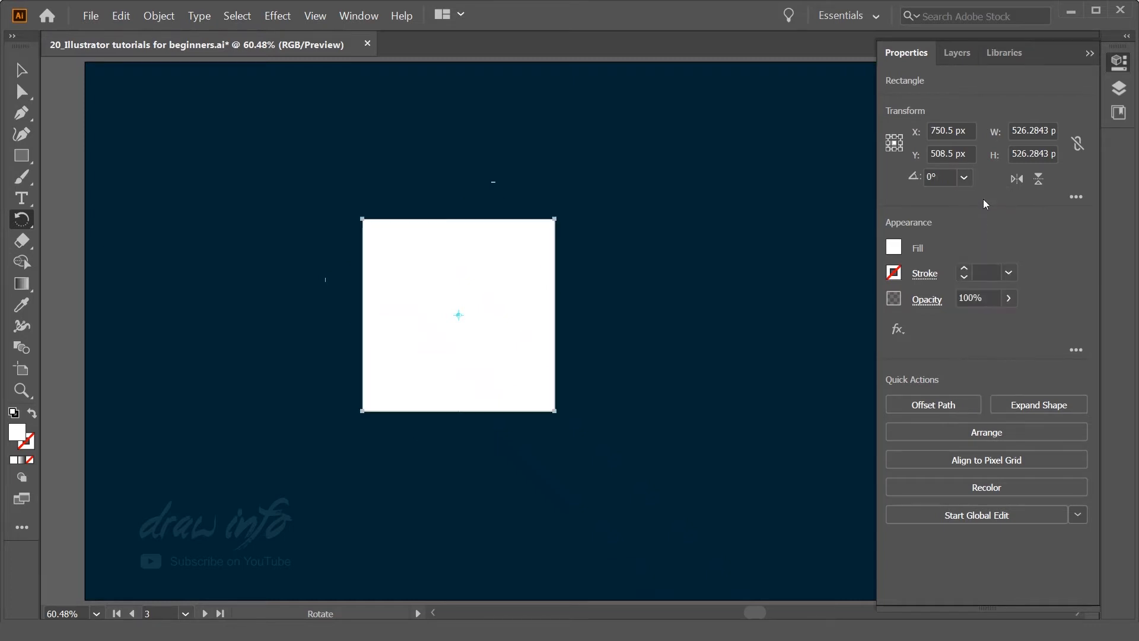
Step: Draw a tall rectangle about 313 × 570 px that covers the right half of the square and extends past its other three edges
click(33, 158)
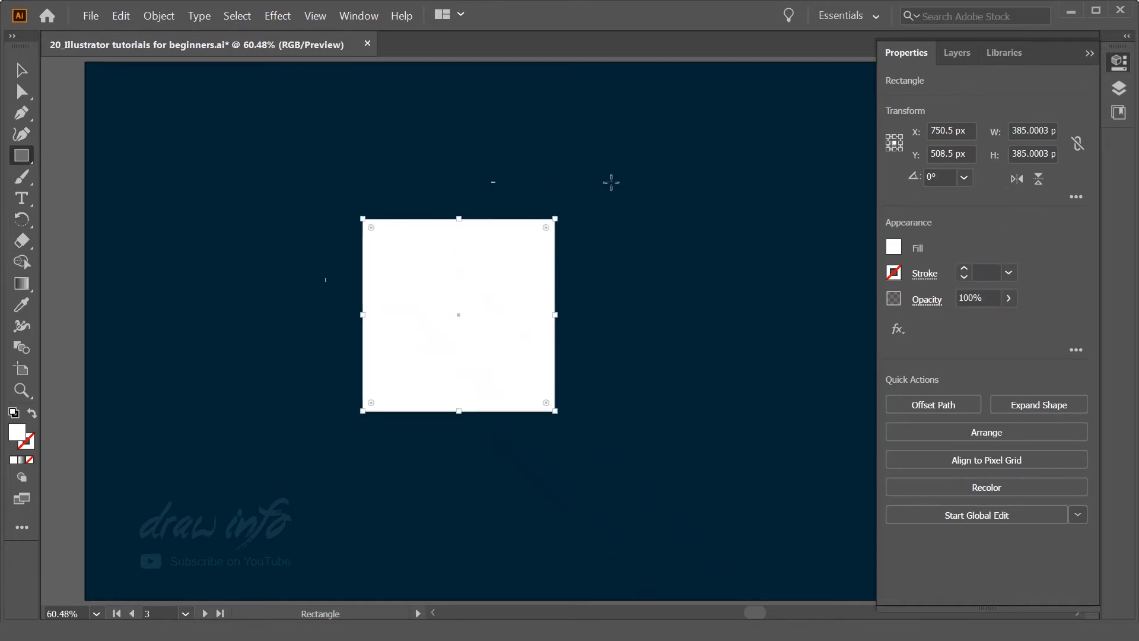
mouse_move(613, 174)
mouse_down()
mouse_move(529, 394)
mouse_move(458, 459)
mouse_up()
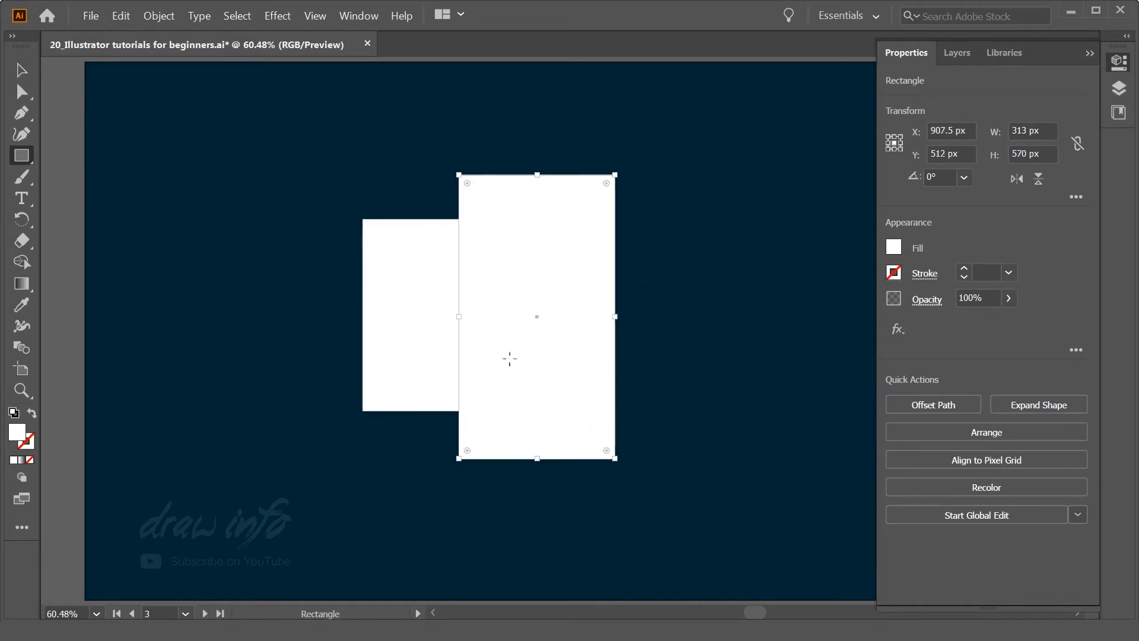
click(22, 70)
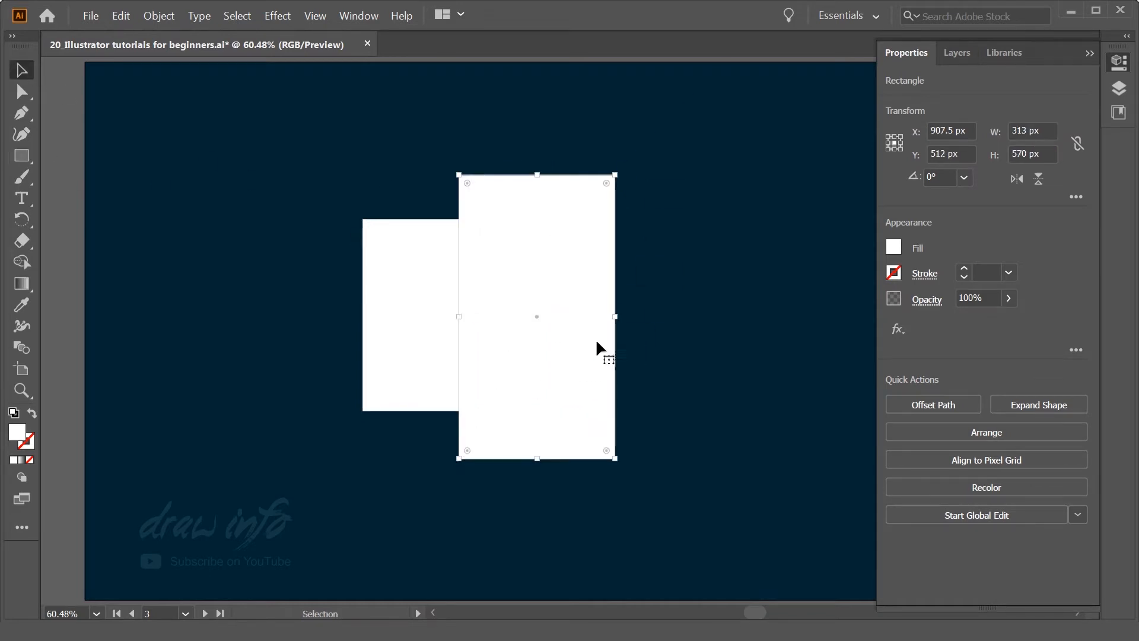
Step: Fill the tall rectangle with orange cc8215 and deselect it
double_click(21, 438)
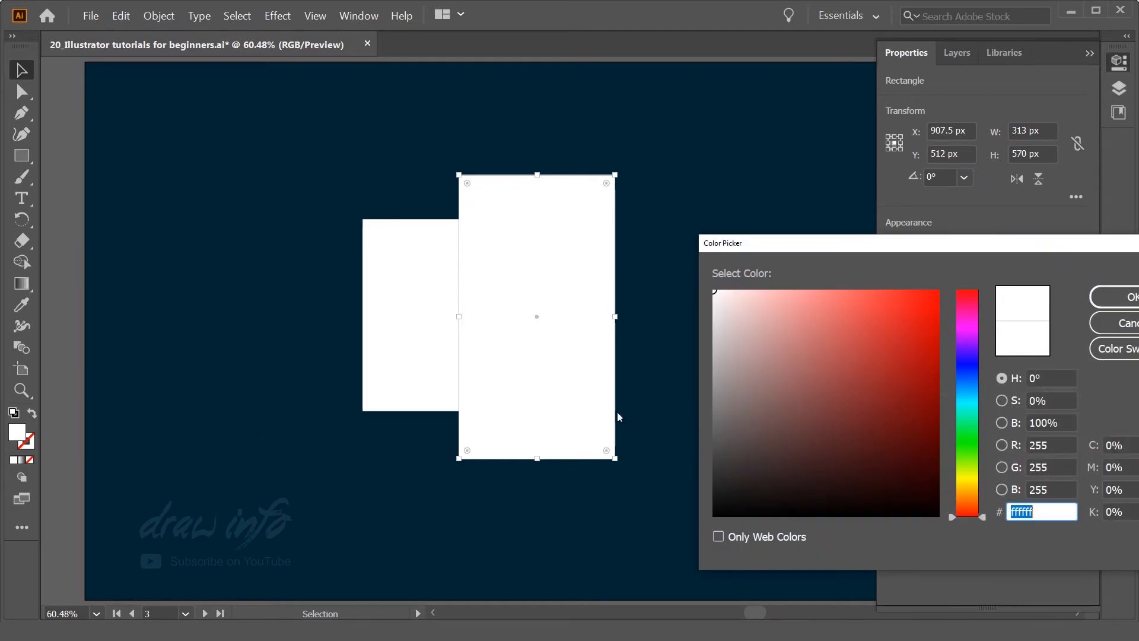
drag(901, 350, 937, 293)
click(972, 482)
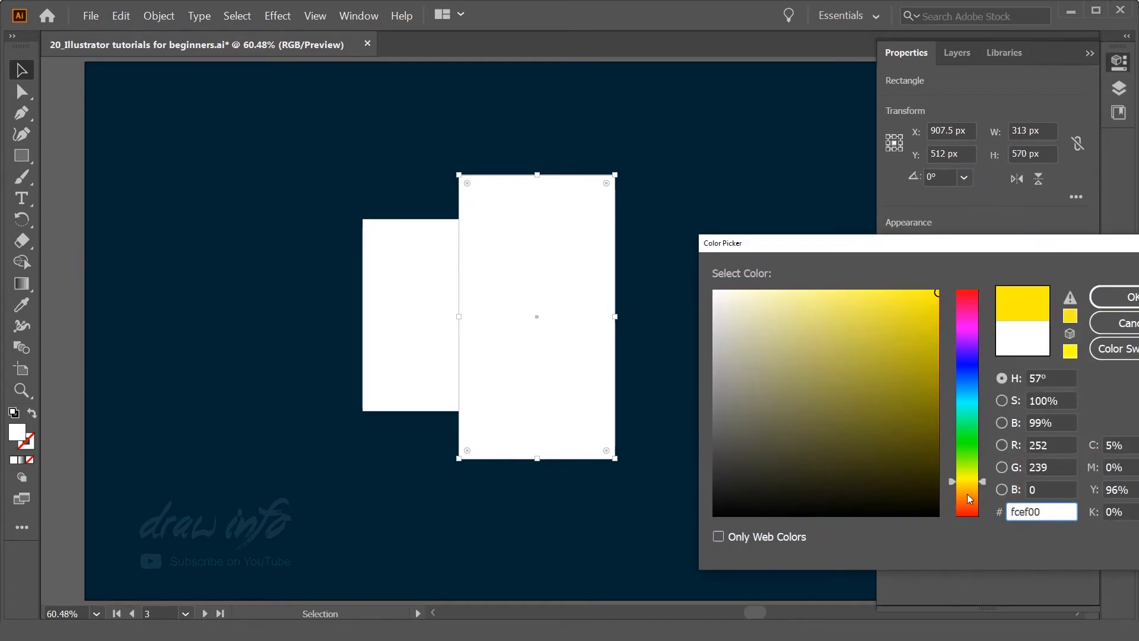
click(968, 494)
click(916, 334)
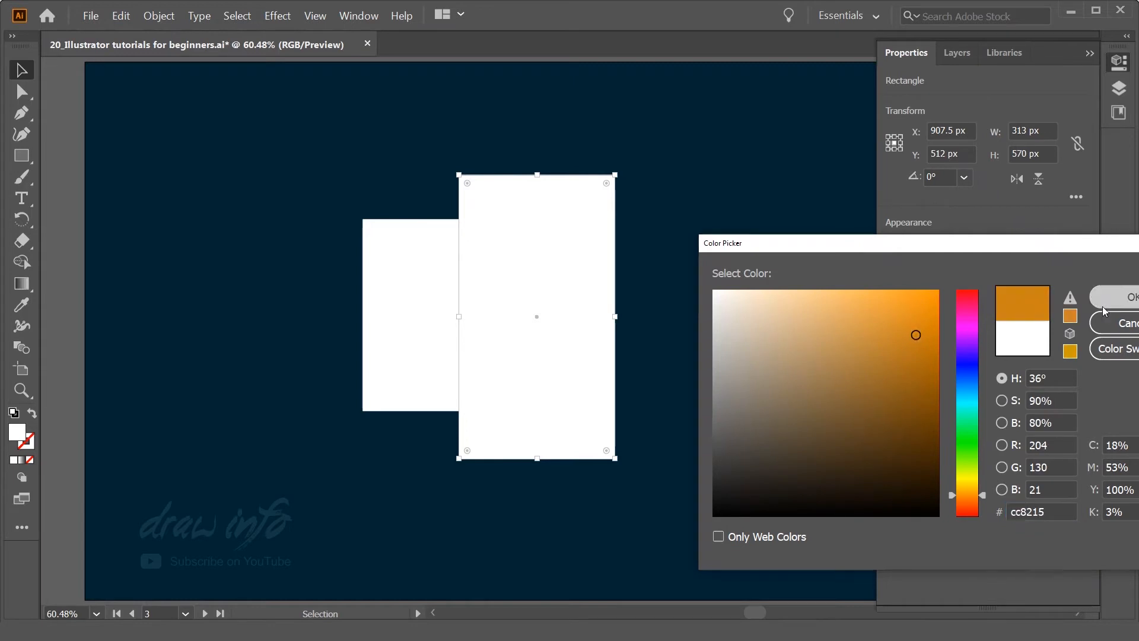
click(1105, 310)
click(277, 247)
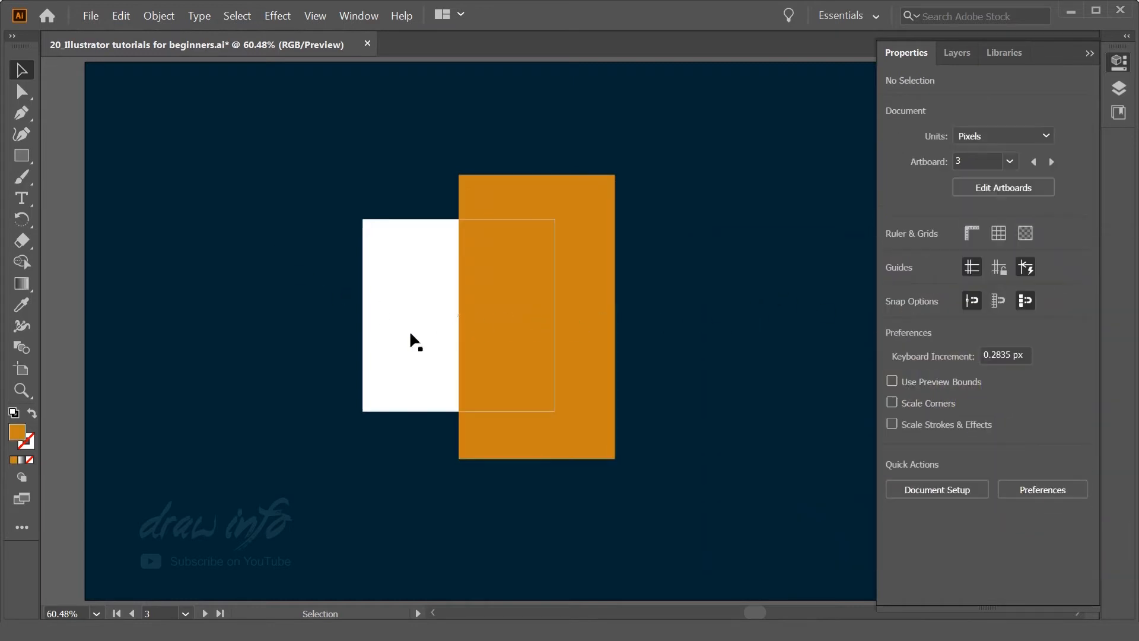
Step: Select both shapes and remove the part of the orange rectangle outside the square with Shape Builder
click(410, 330)
shift+click(592, 254)
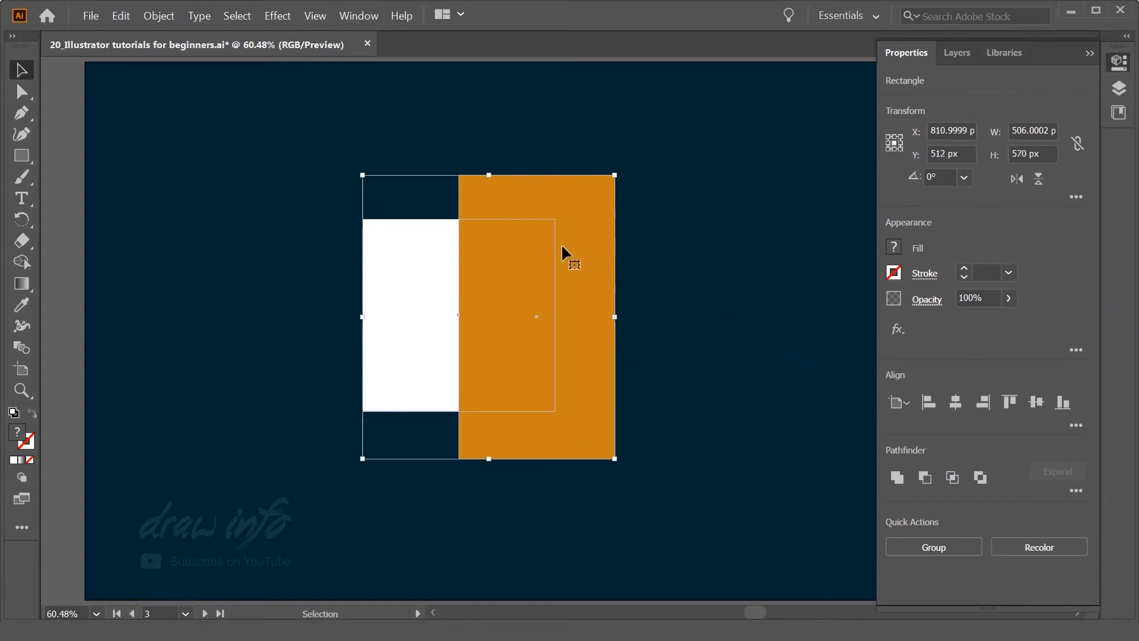
click(21, 263)
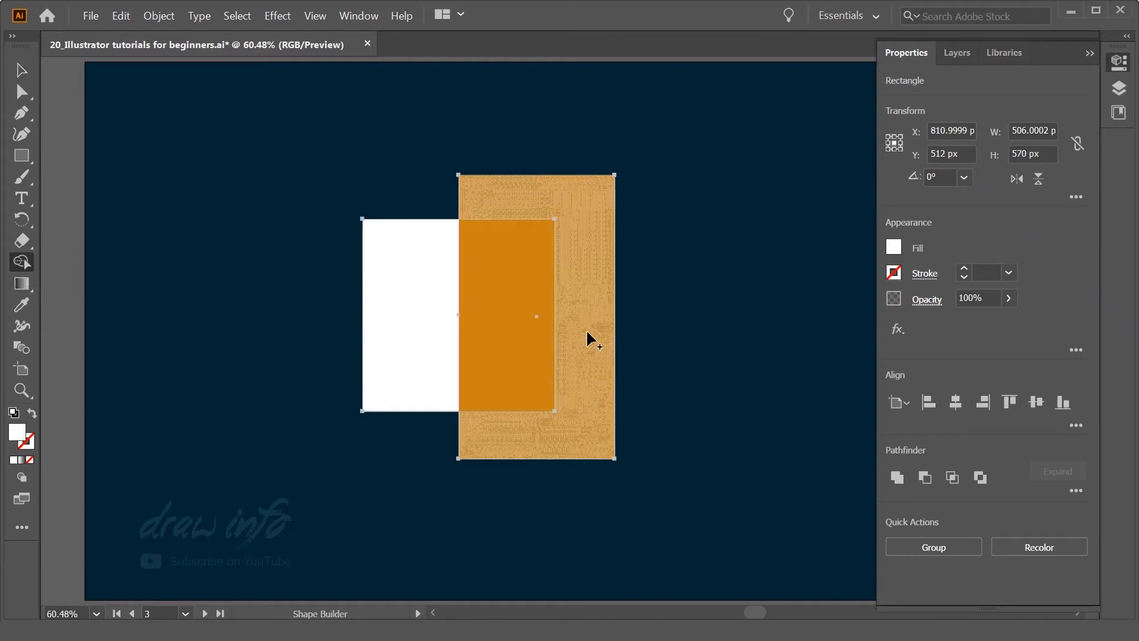
drag(600, 328, 660, 350)
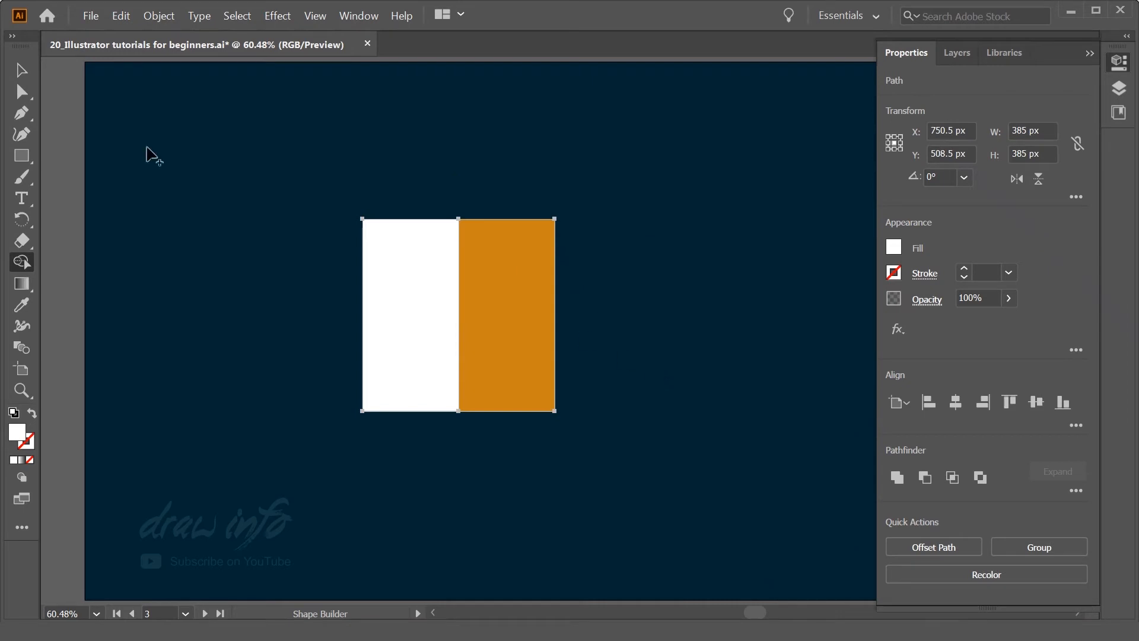
click(21, 70)
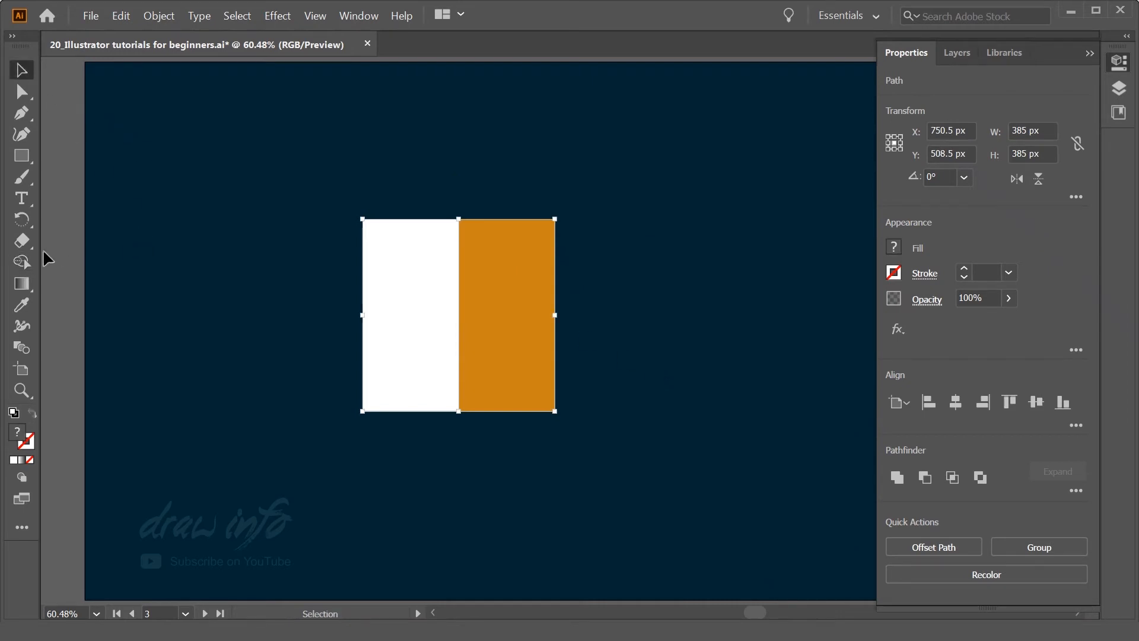
click(77, 261)
drag(725, 240, 348, 448)
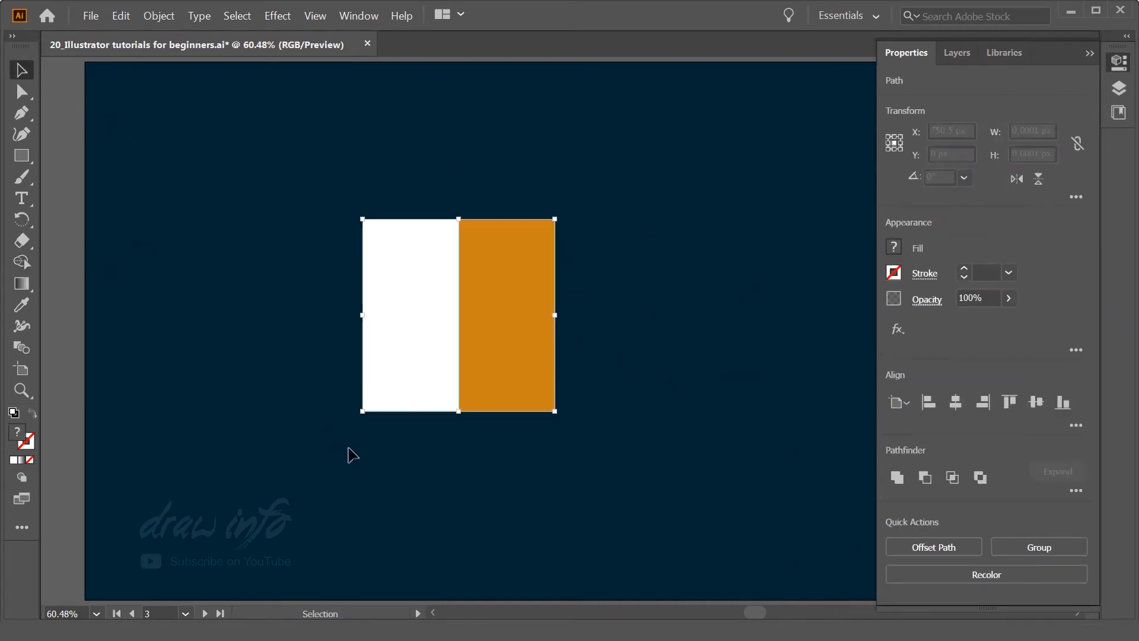
click(348, 447)
click(478, 341)
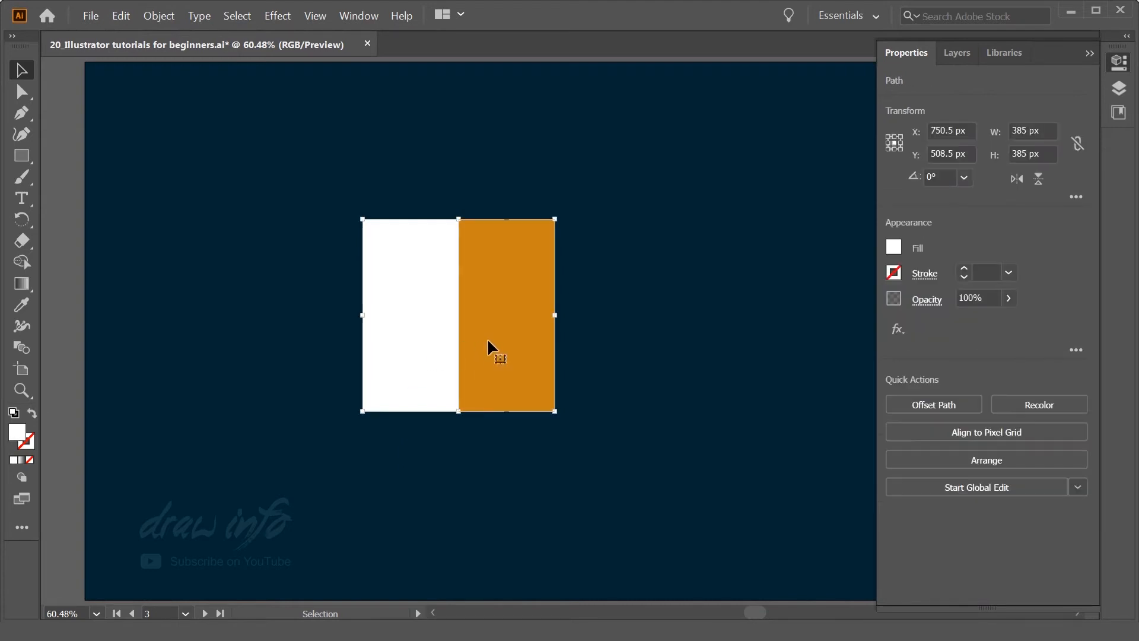
shift+click(427, 370)
click(495, 341)
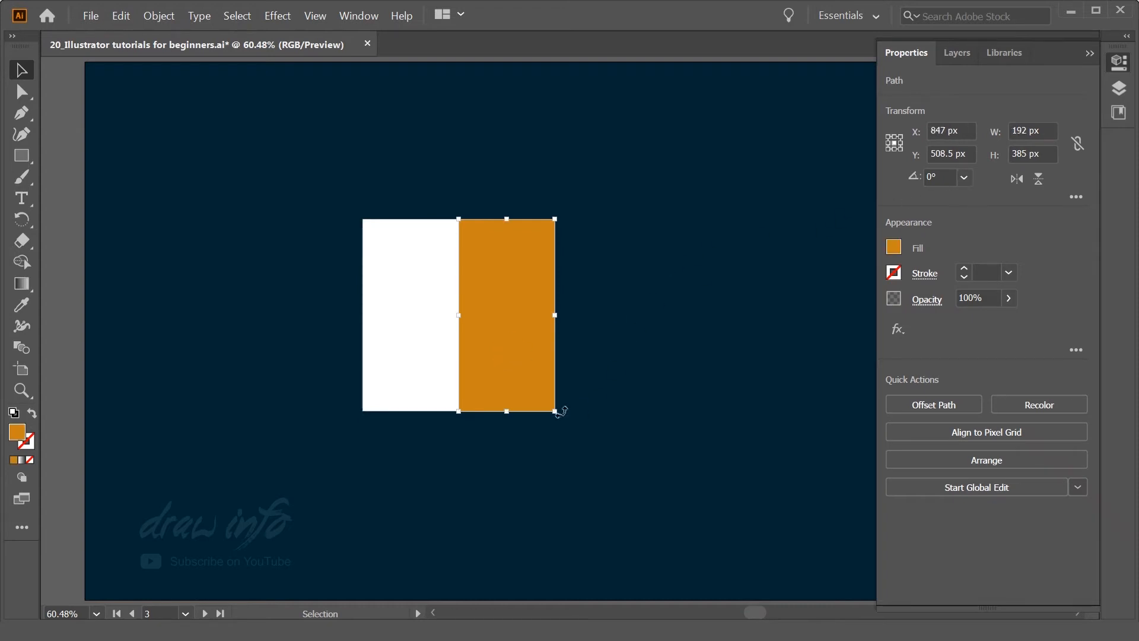
key(r)
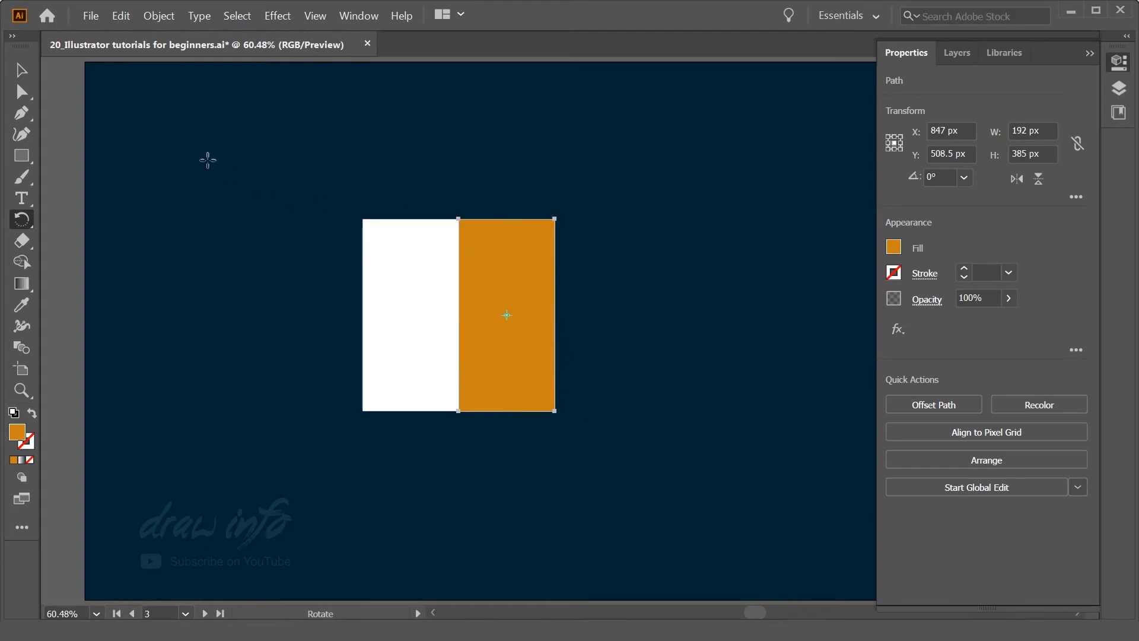
key(v)
Step: Select the white and orange halves of the square together and group them
drag(283, 179, 645, 488)
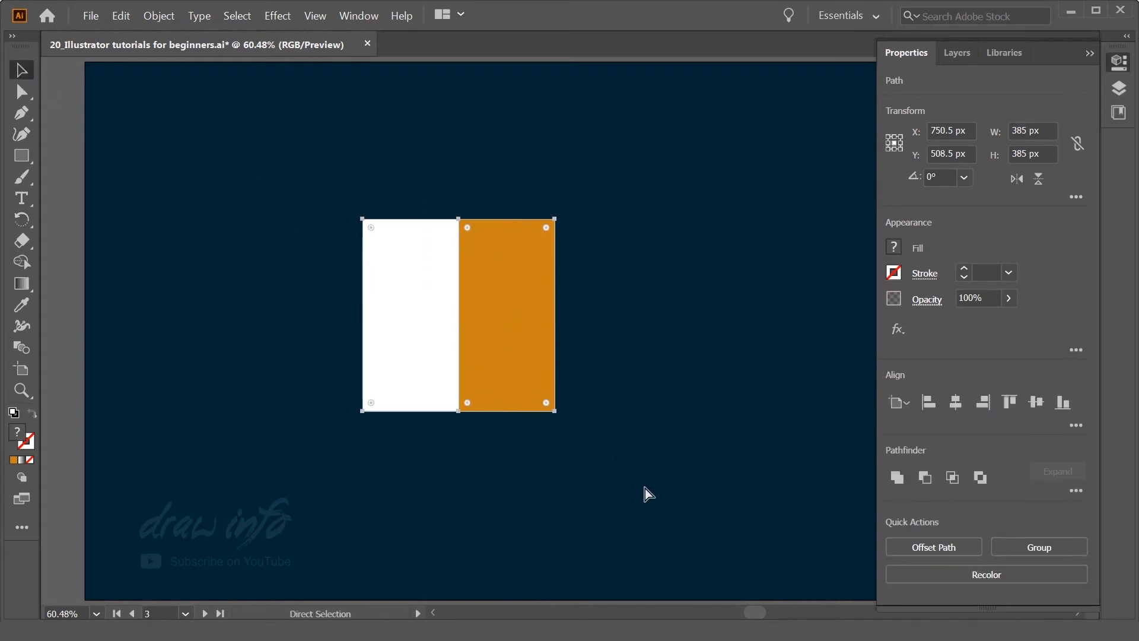
key(ctrl+g)
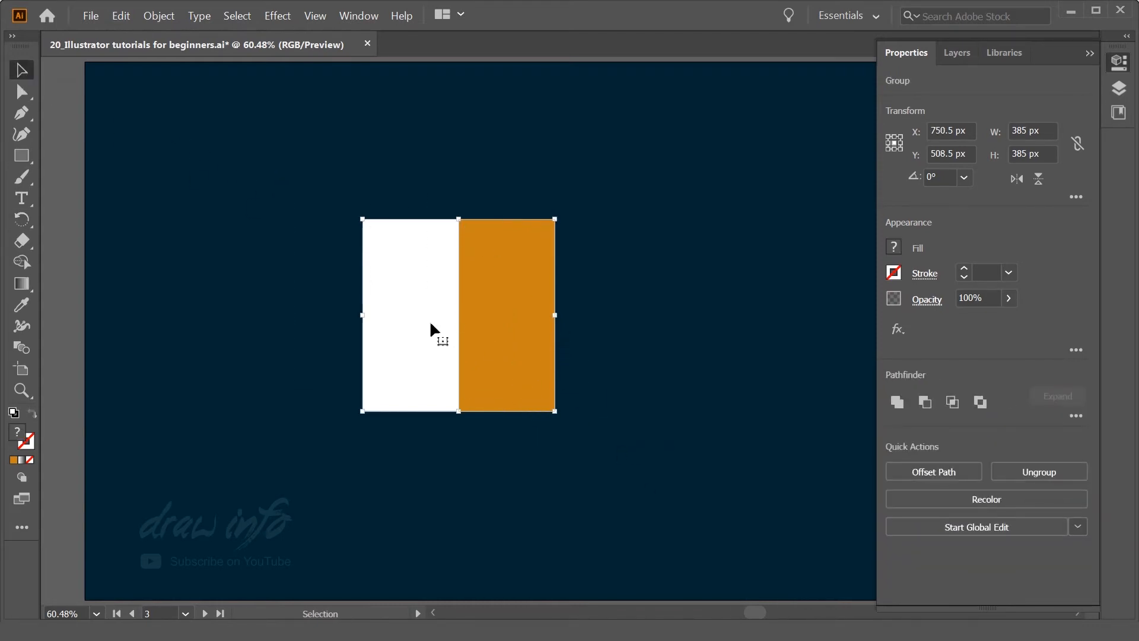
Step: Rotate the two-colour group freehand around its centre to an angle of about 111°
key(r)
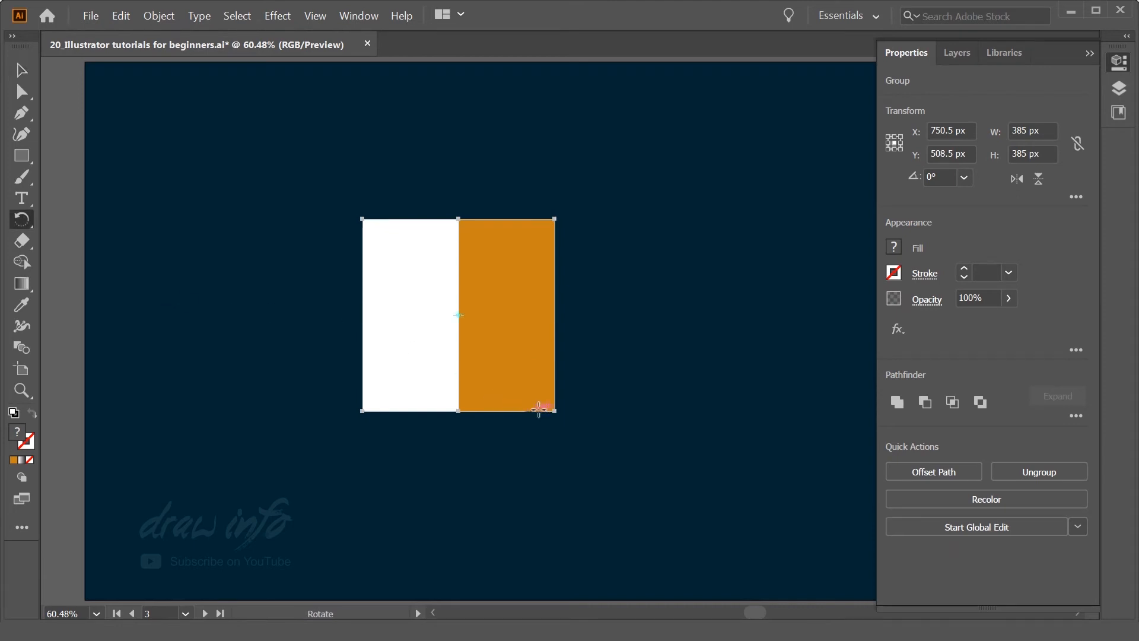
drag(540, 409, 469, 291)
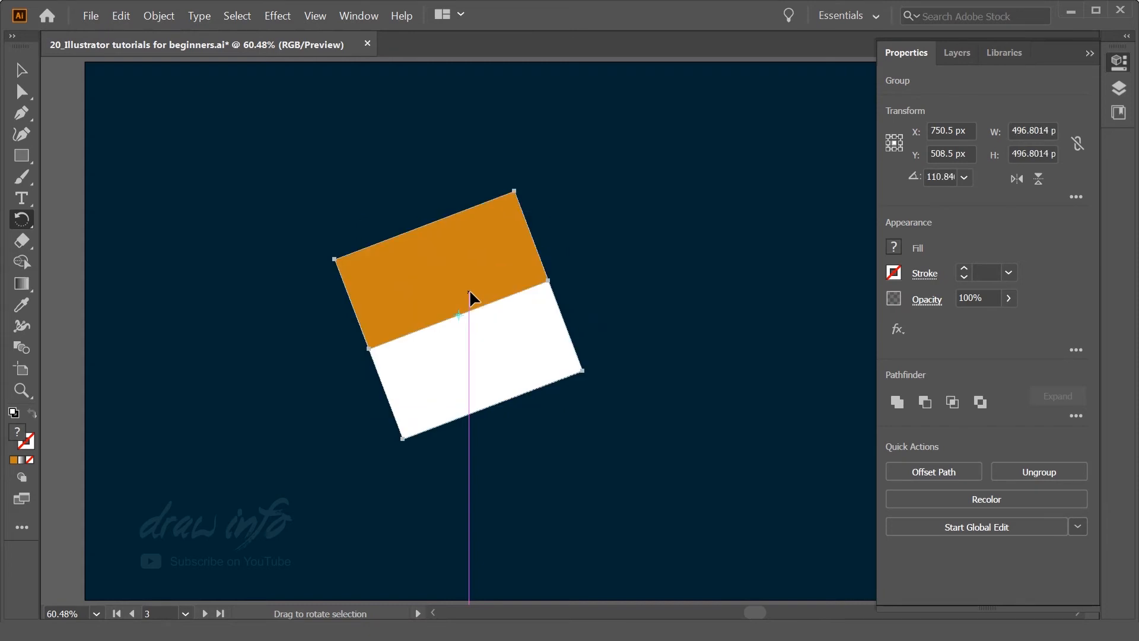
Step: Try the preset rotation angles 90°, 120° and 210° on the two-colour group
click(965, 179)
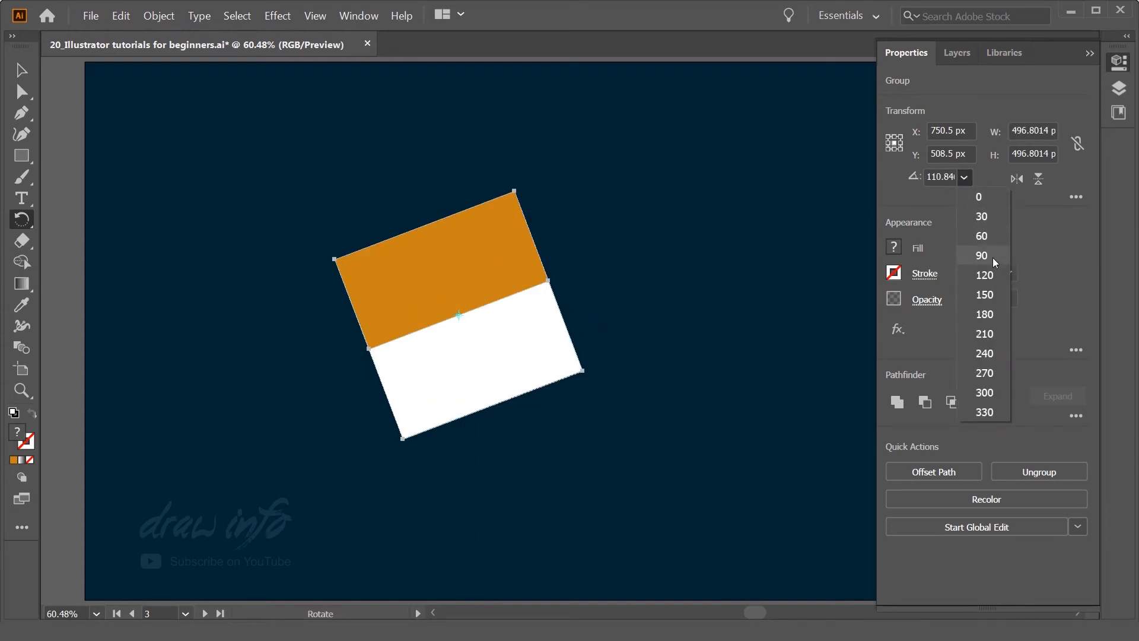
click(992, 257)
click(965, 178)
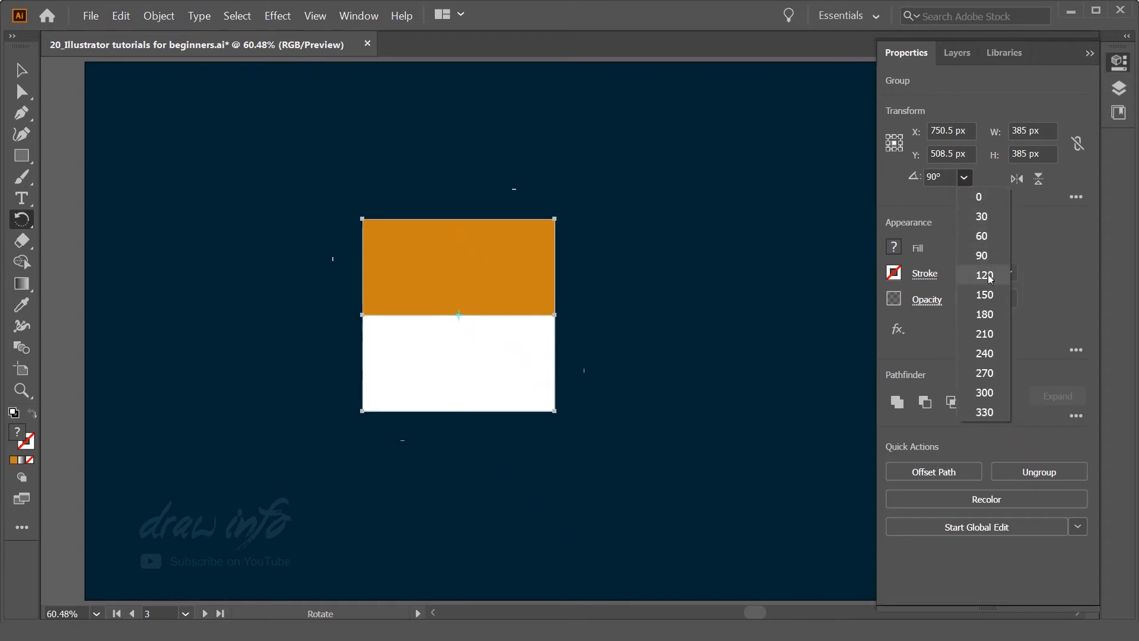
click(990, 275)
click(965, 178)
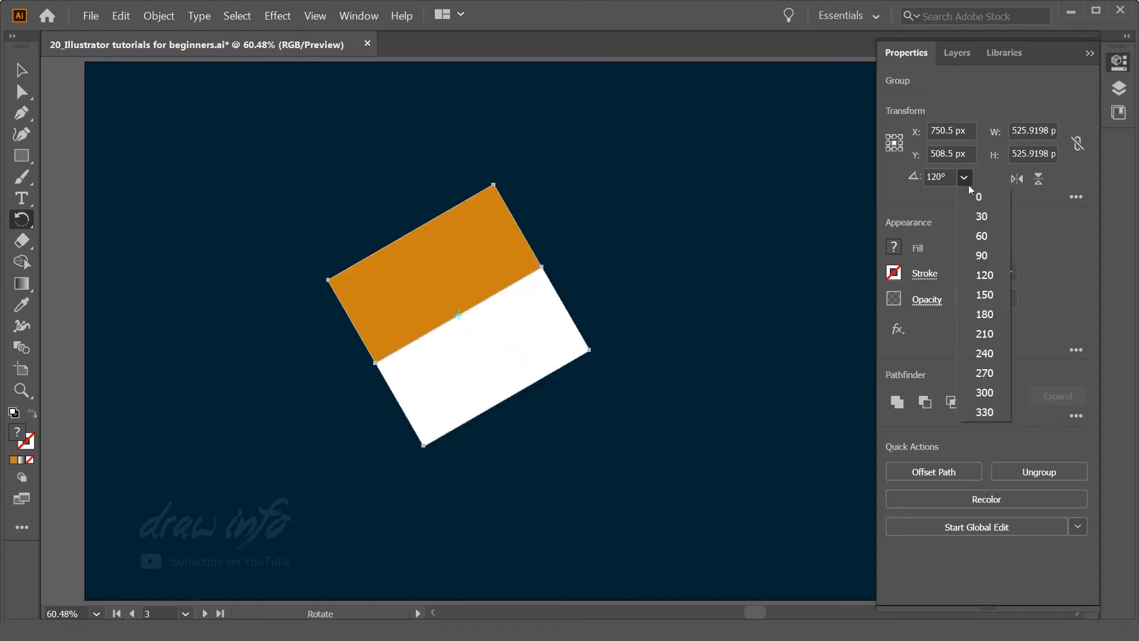
click(991, 337)
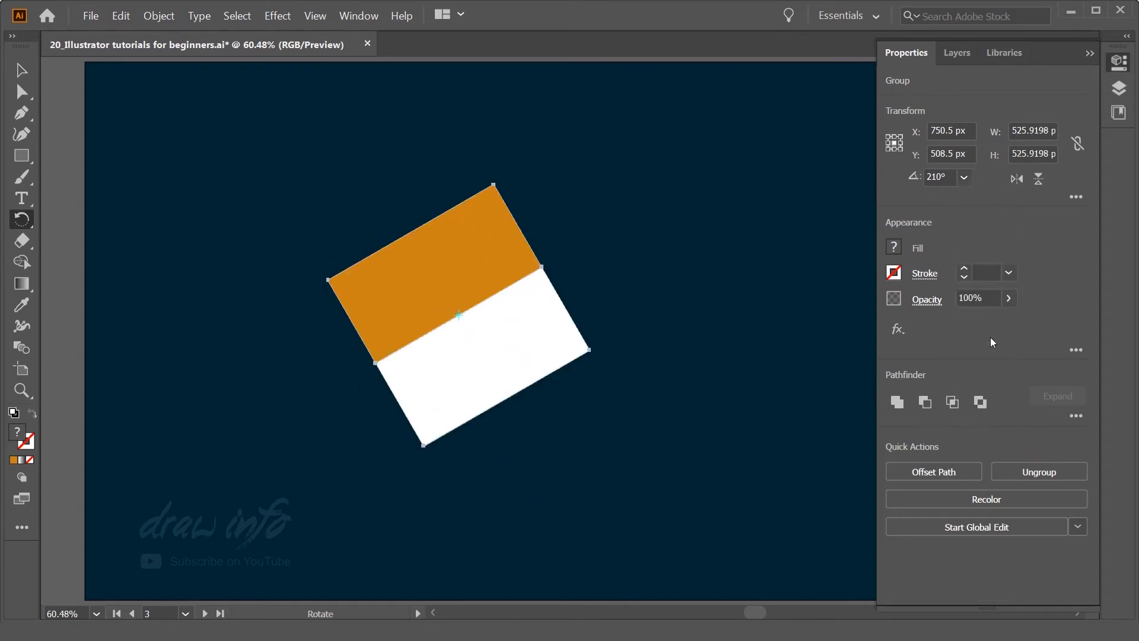
Step: Set the two-colour group's rotation angle to 270° and return to the Selection tool
click(965, 178)
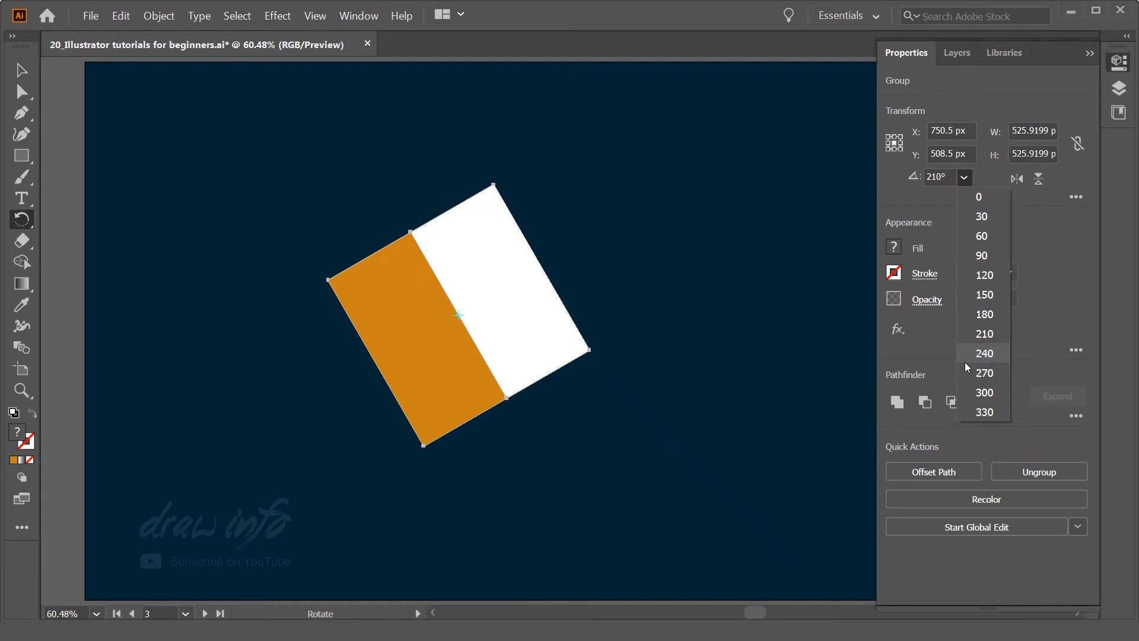
click(984, 373)
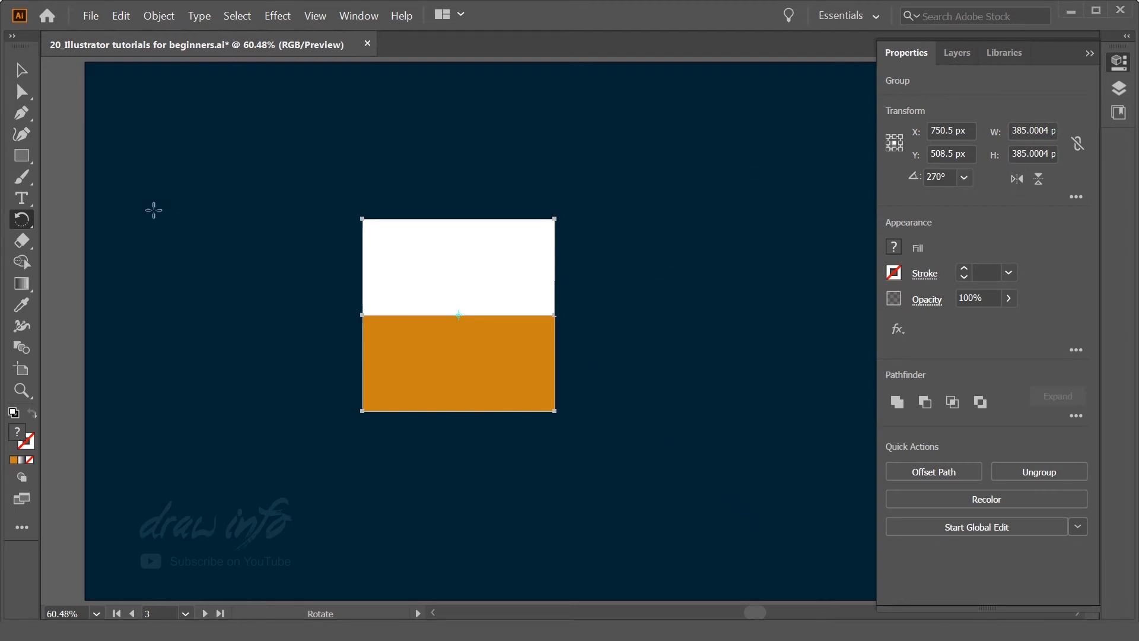
click(22, 220)
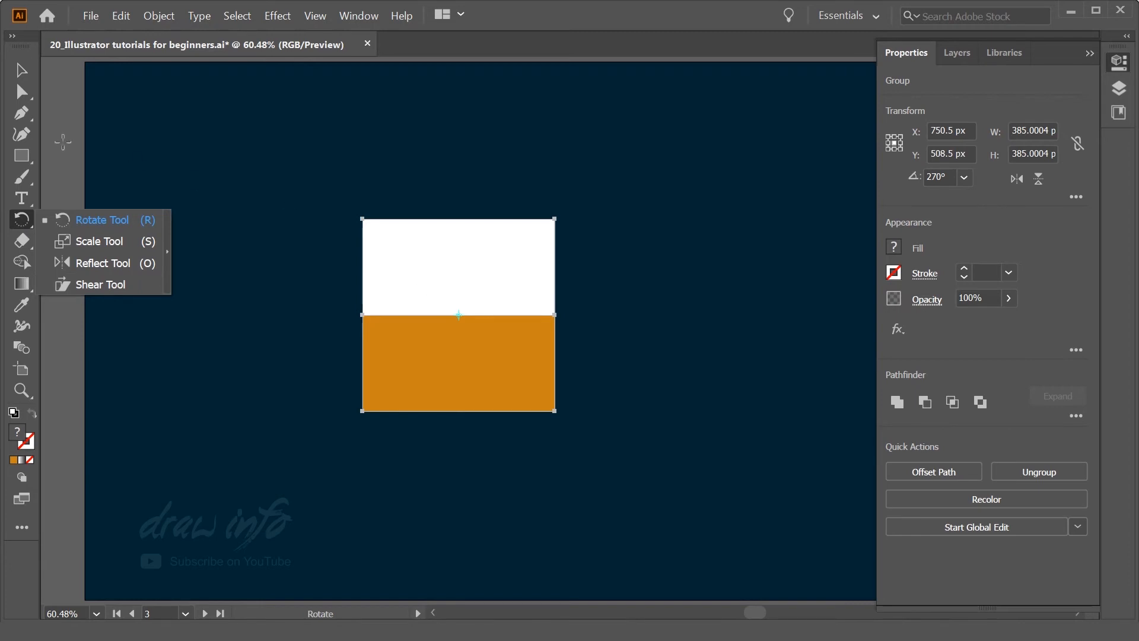
click(21, 70)
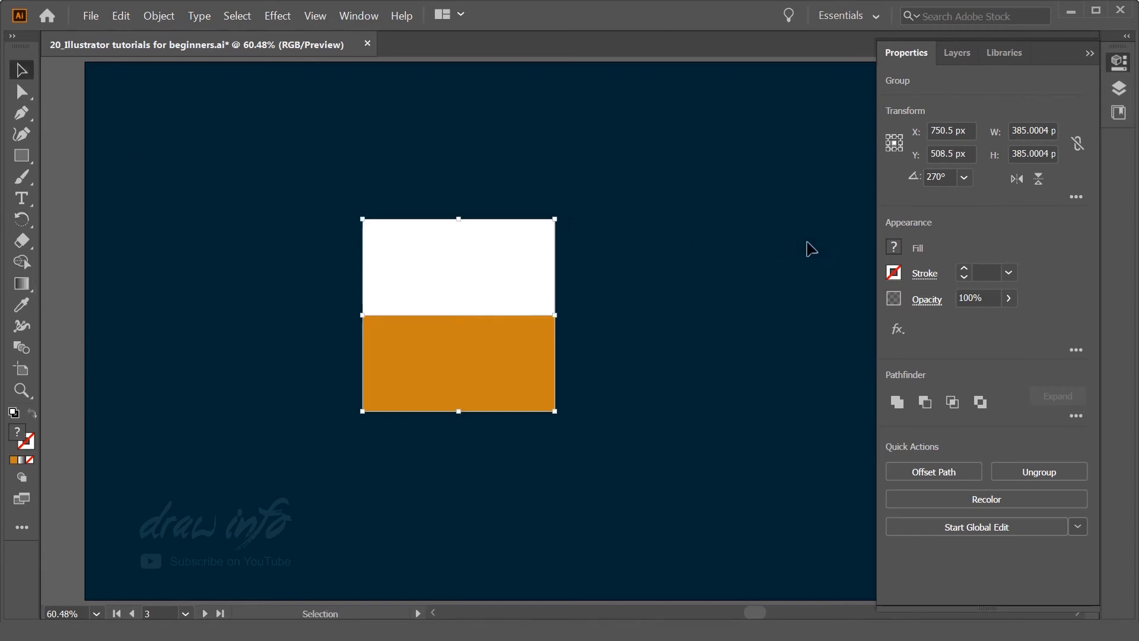
Step: Set the two-colour group's rotation angle to 0°
click(948, 176)
text(0)
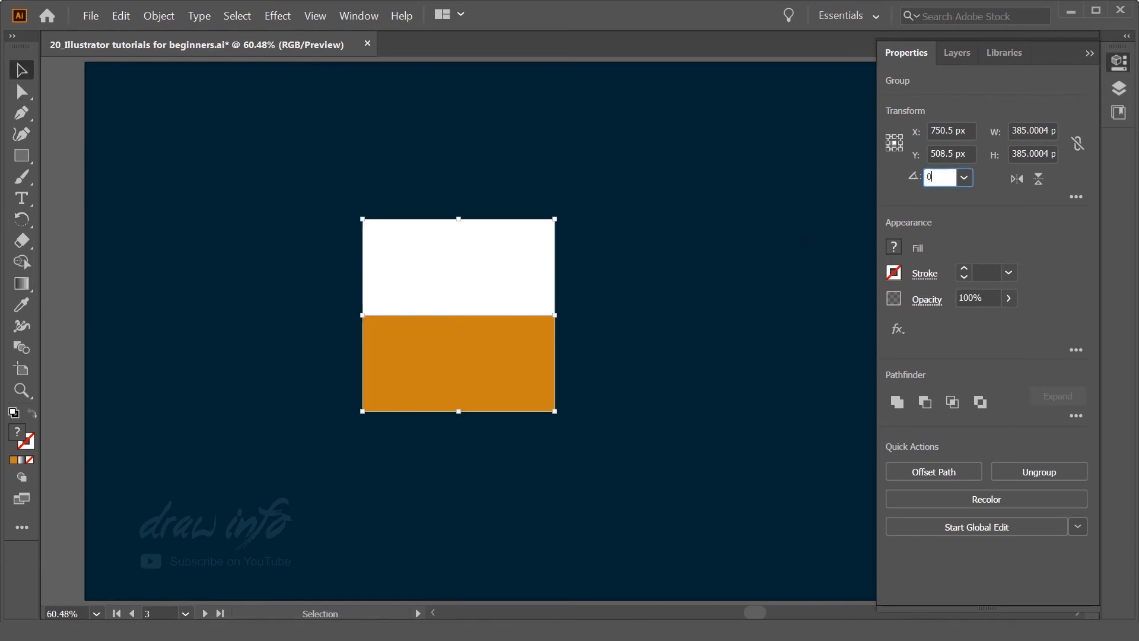
key(Return)
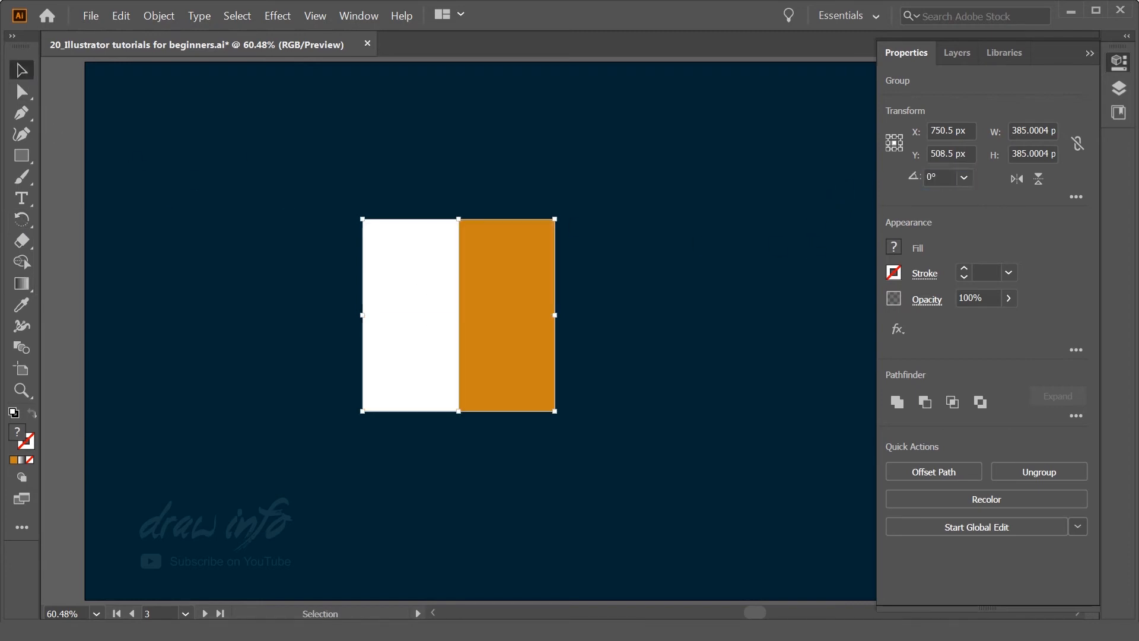
Step: Flip the two-colour group horizontally several times so the orange half ends on the left
click(1017, 180)
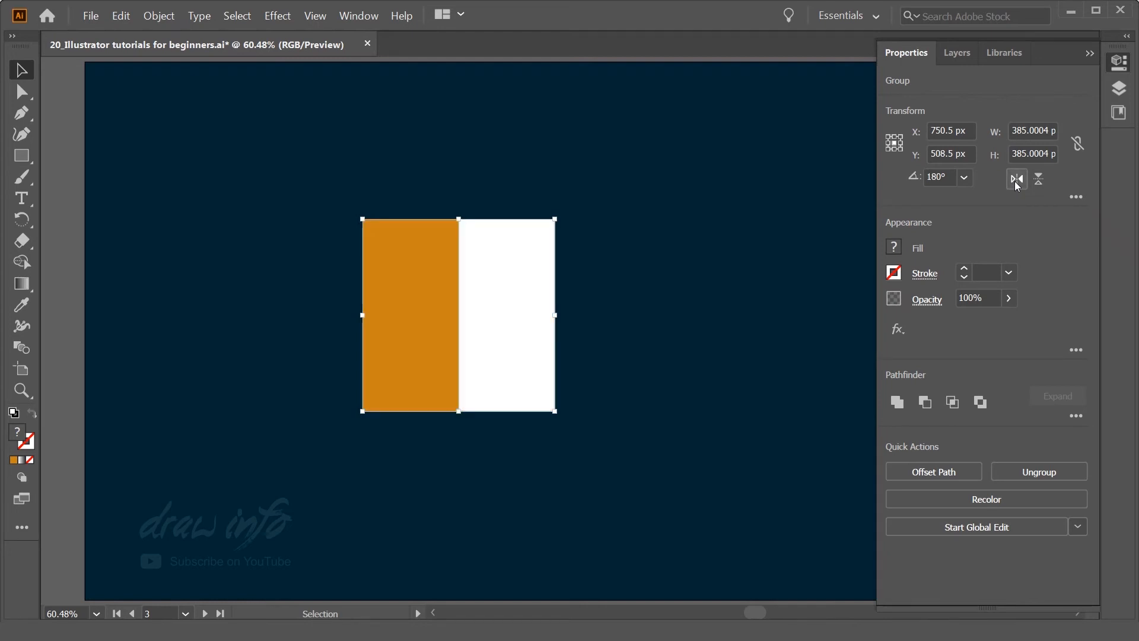
click(1017, 180)
click(1017, 180)
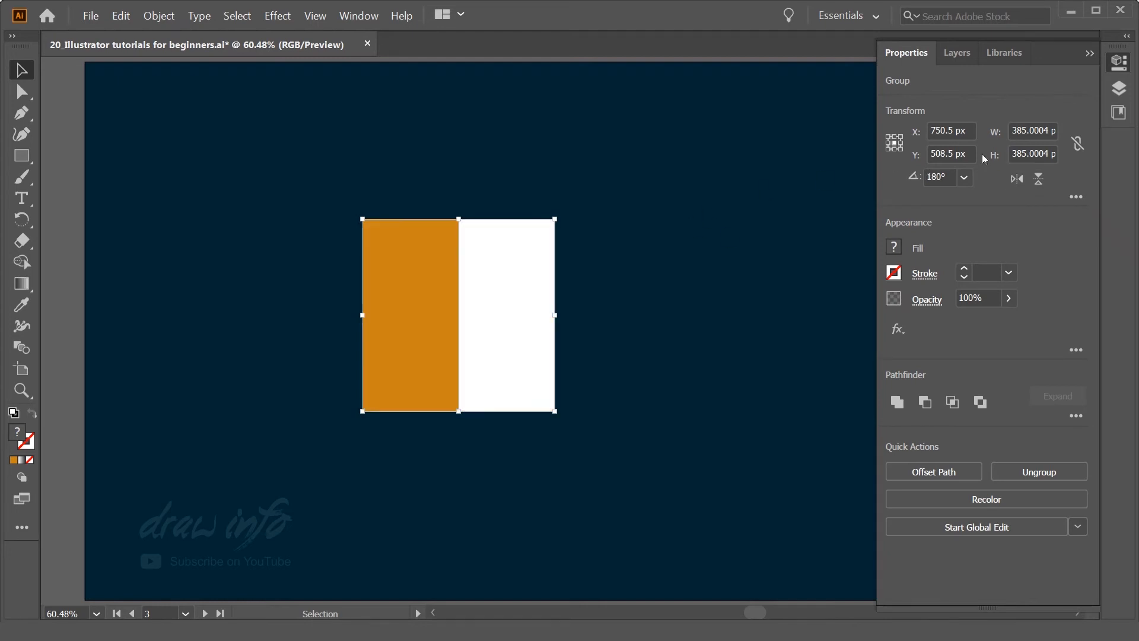
Step: Set the two-colour group's rotation angle to 90°
click(957, 176)
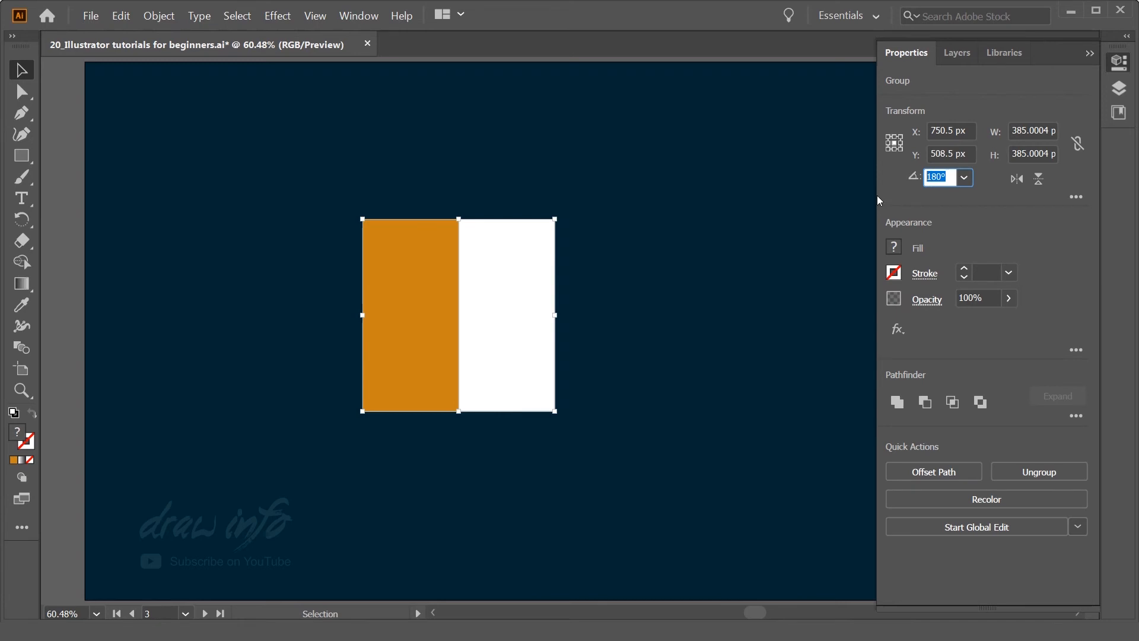
text(90)
key(Return)
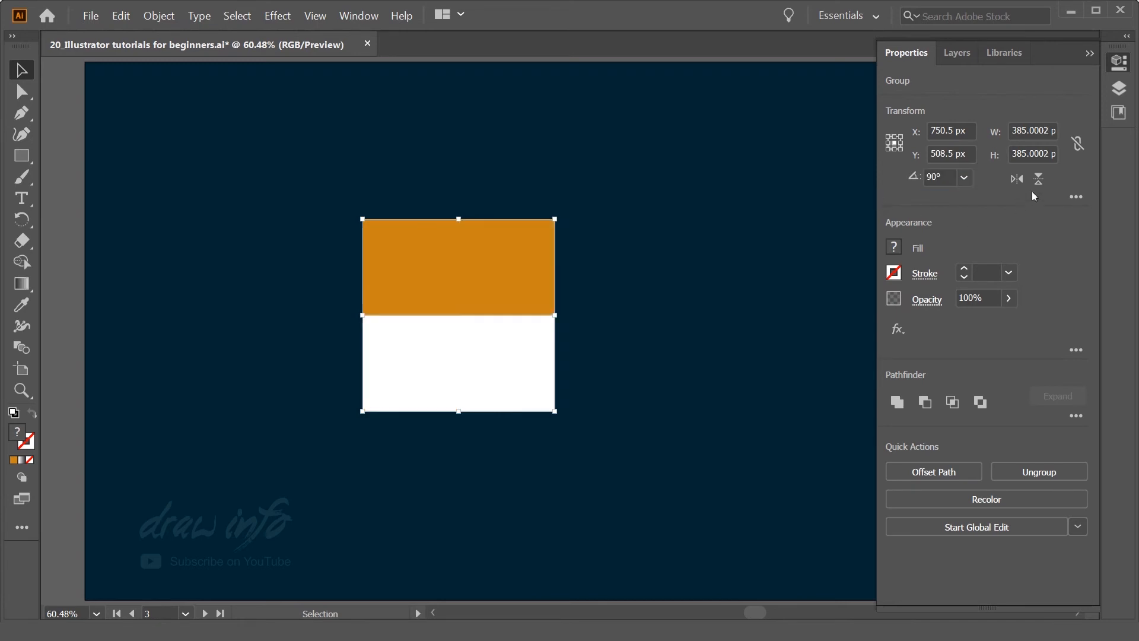
Step: Flip the two-colour group vertically several times so the white half ends on top
click(1039, 180)
click(1039, 180)
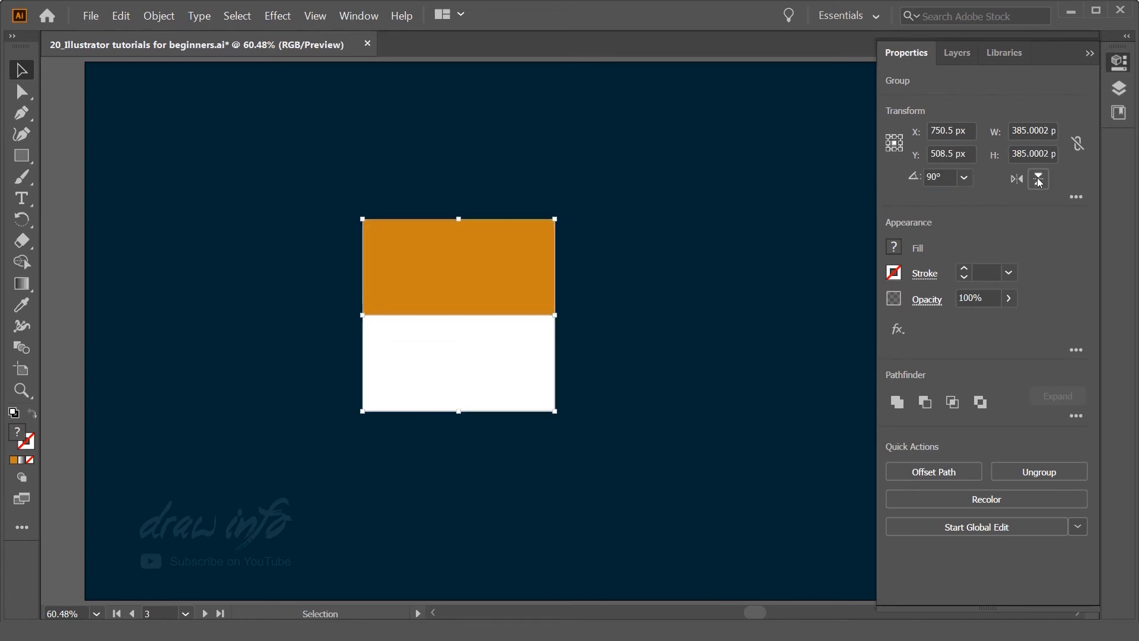
click(1039, 180)
click(1039, 180)
click(1039, 181)
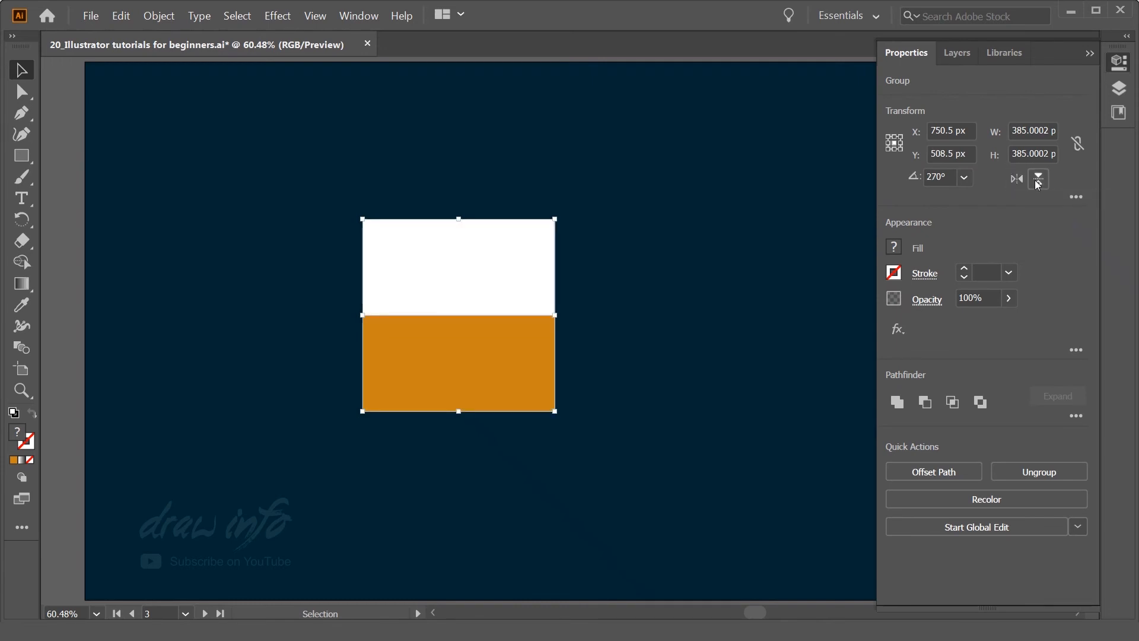
click(1038, 181)
click(1038, 181)
Step: Activate the Reflect tool and set the two-colour group's rotation angle to the 0° preset
click(32, 227)
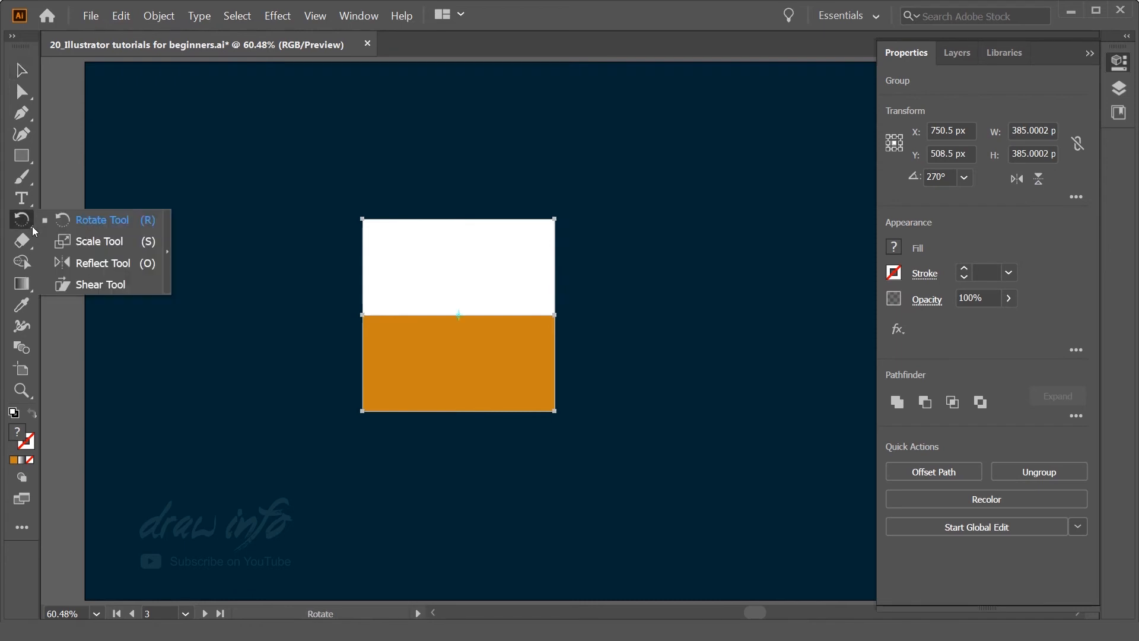
click(103, 263)
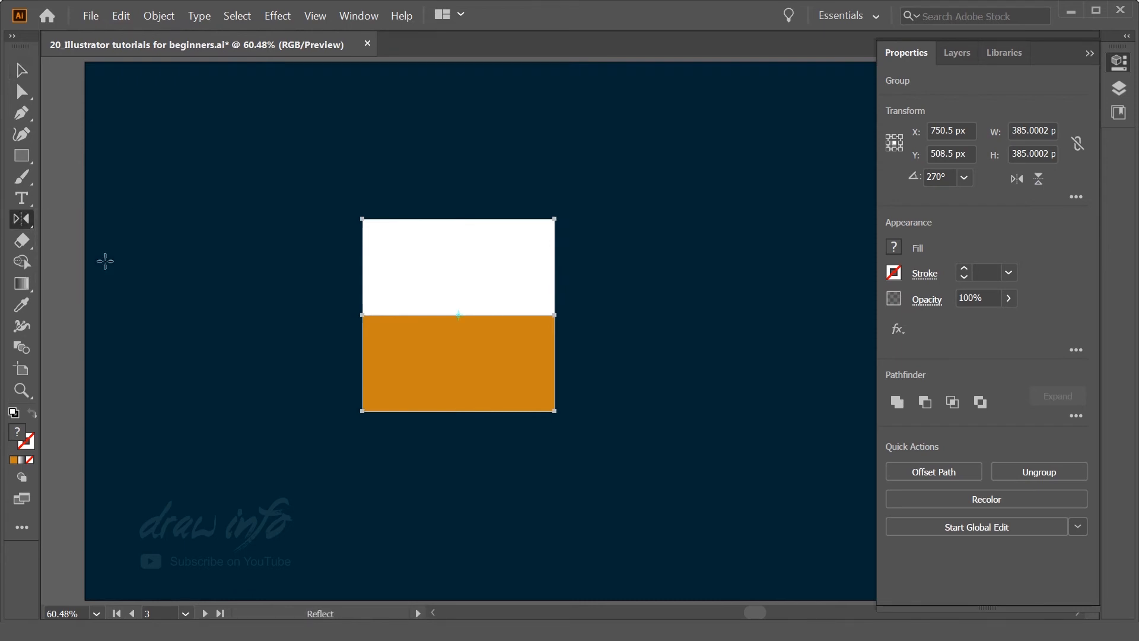
click(964, 178)
click(981, 200)
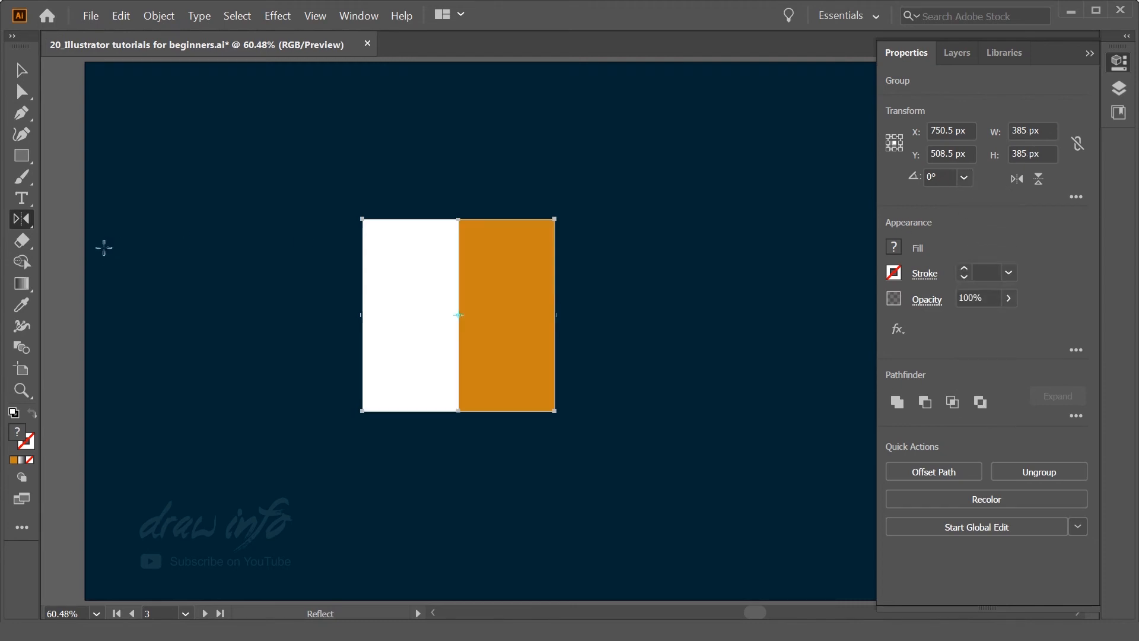
Step: Reselect the two-colour group and reflect it freehand with the Reflect tool to an angle of about 323°
click(26, 223)
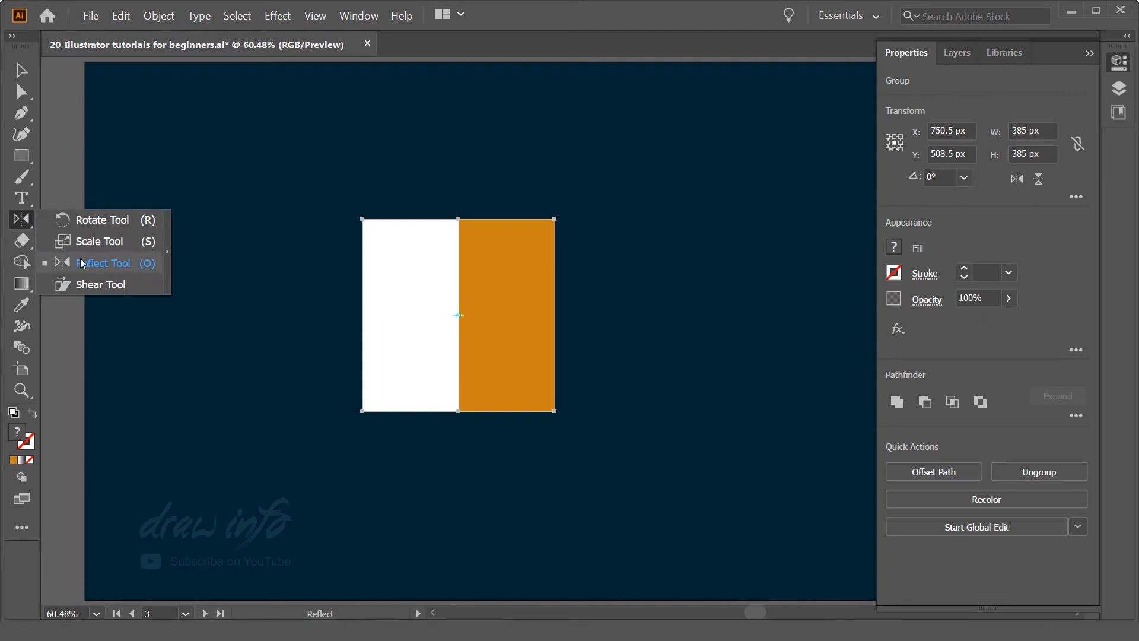
click(83, 264)
click(21, 70)
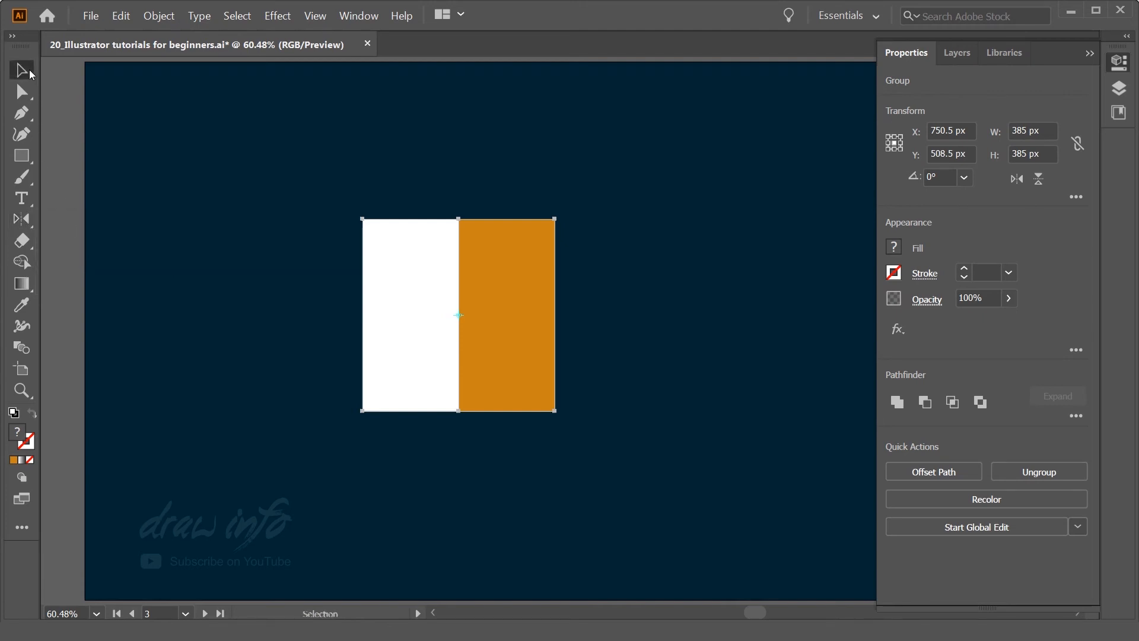
click(188, 292)
click(478, 269)
key(o)
drag(478, 268, 444, 325)
drag(501, 304, 457, 369)
key(ctrl+z)
key(m)
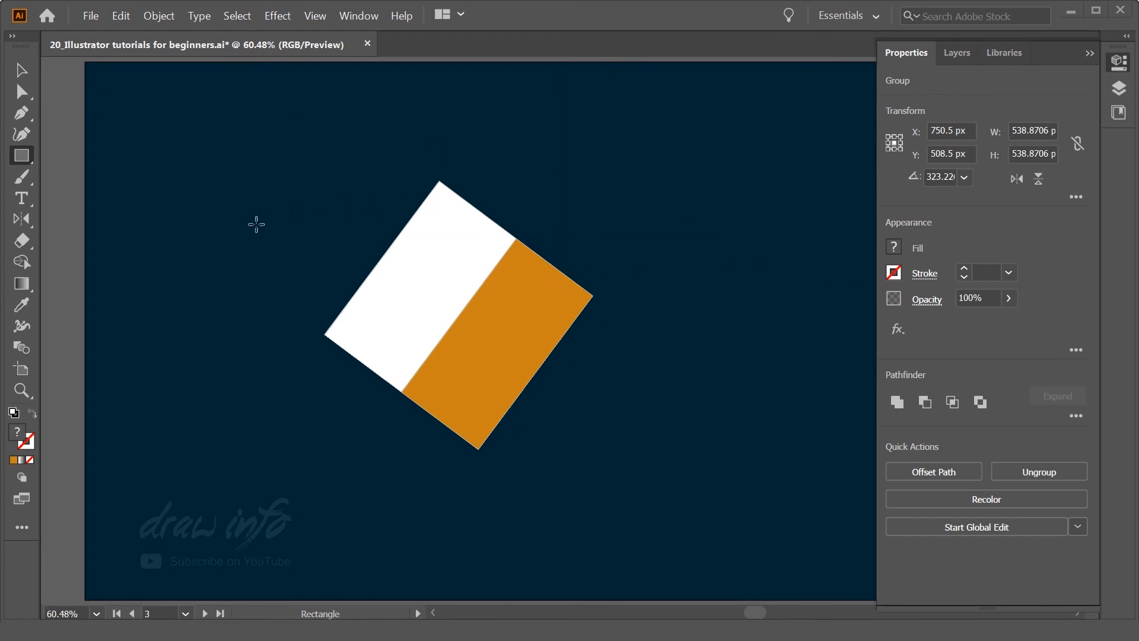
Step: Reset the group's rotation angle to 0° and rotate it to 150° about its top-left reference point
click(965, 177)
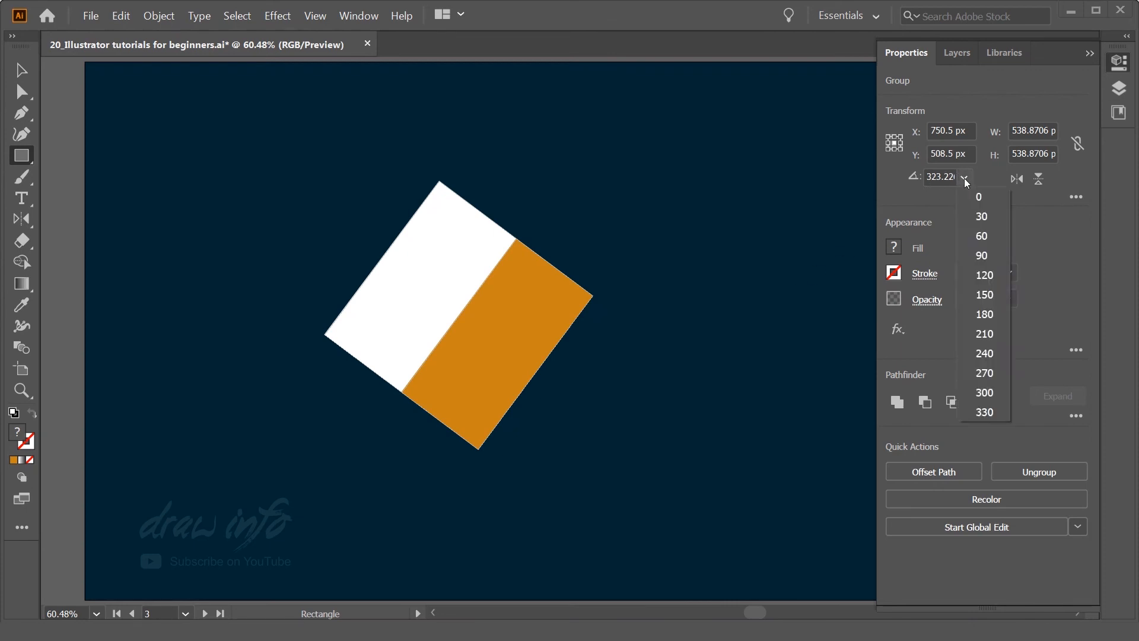
key(Escape)
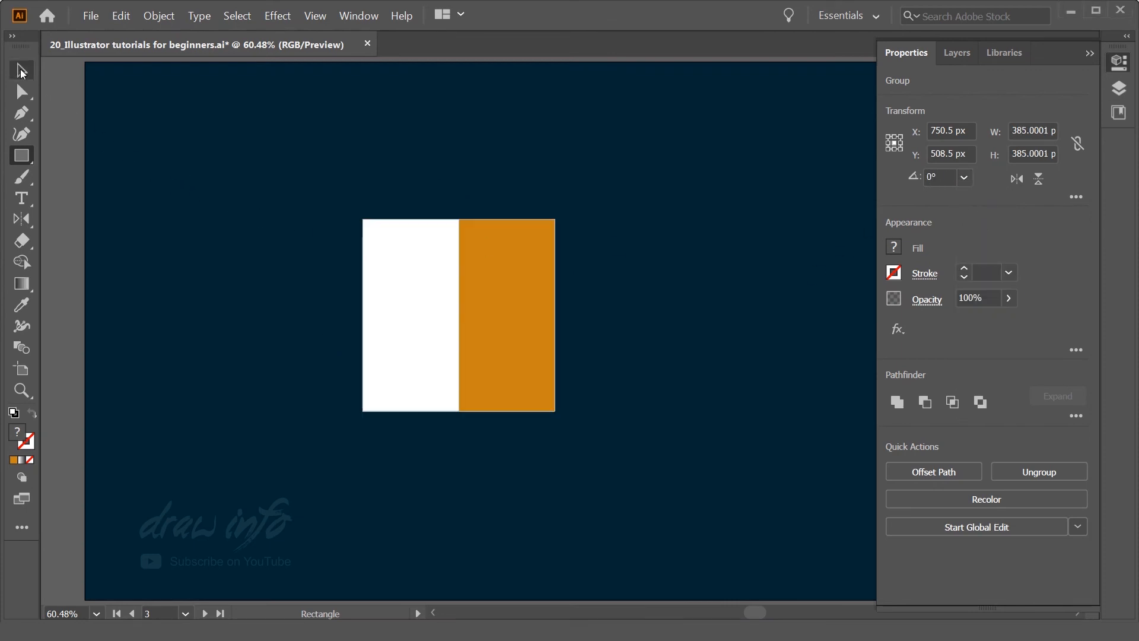
click(890, 138)
click(964, 178)
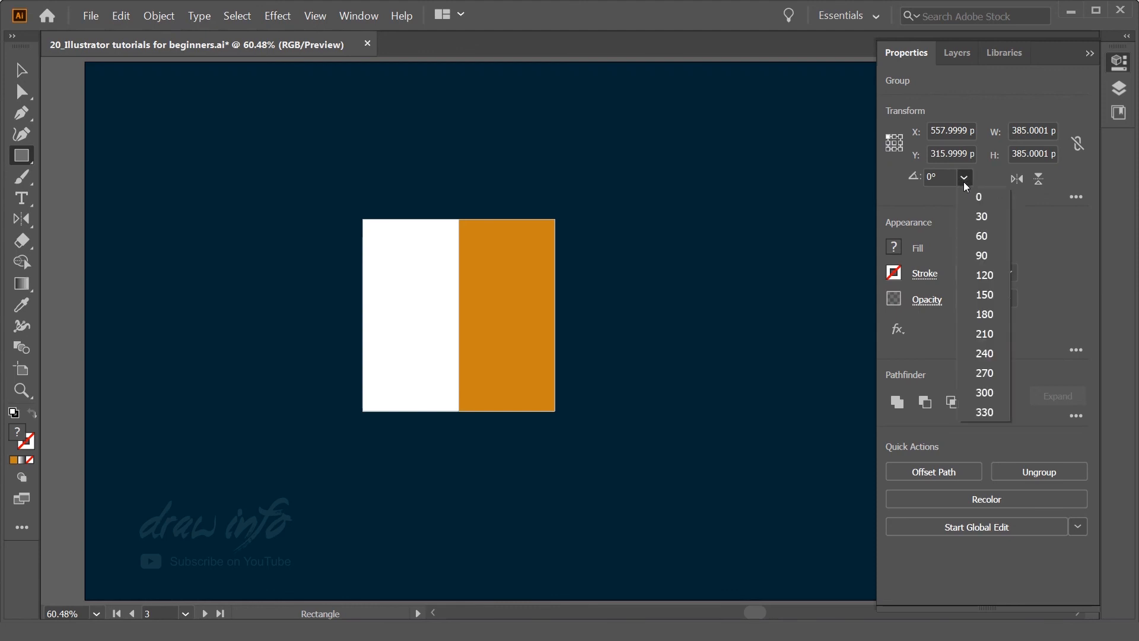
click(982, 295)
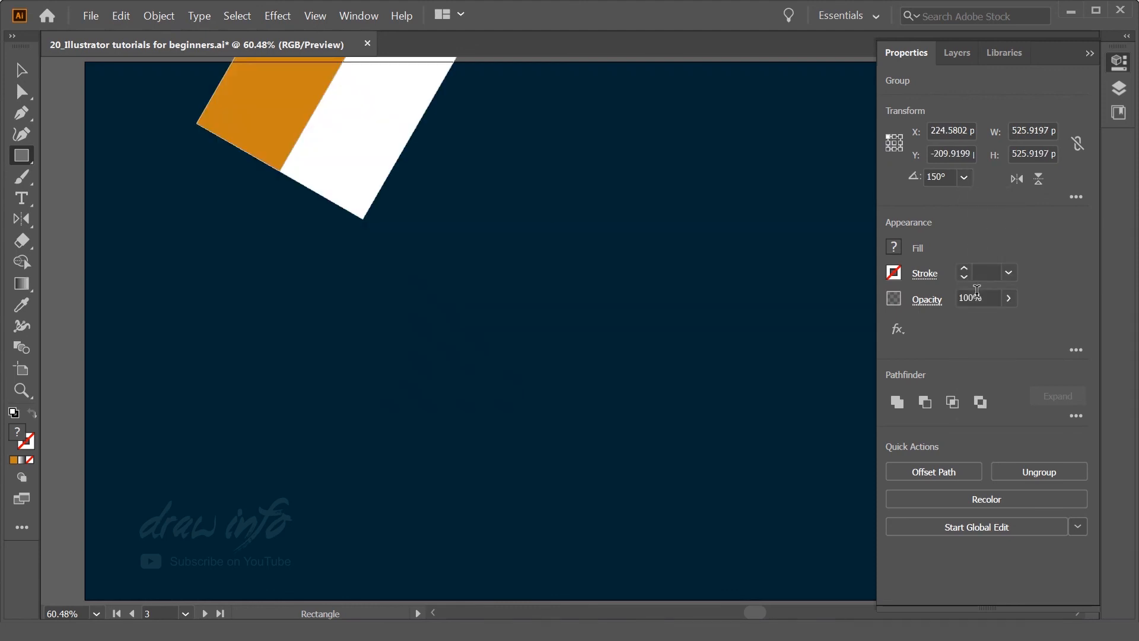
Step: Set the group's rotation angle to 180° and move the group back onto the dark artboard
click(964, 178)
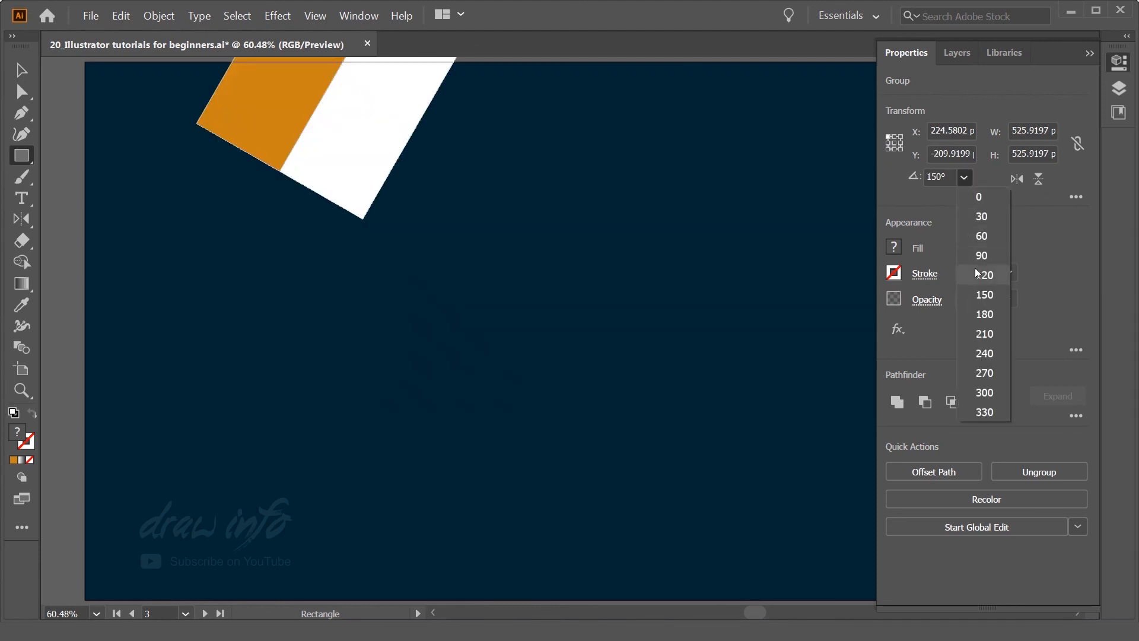
click(989, 322)
scroll(431, 158, up, 3)
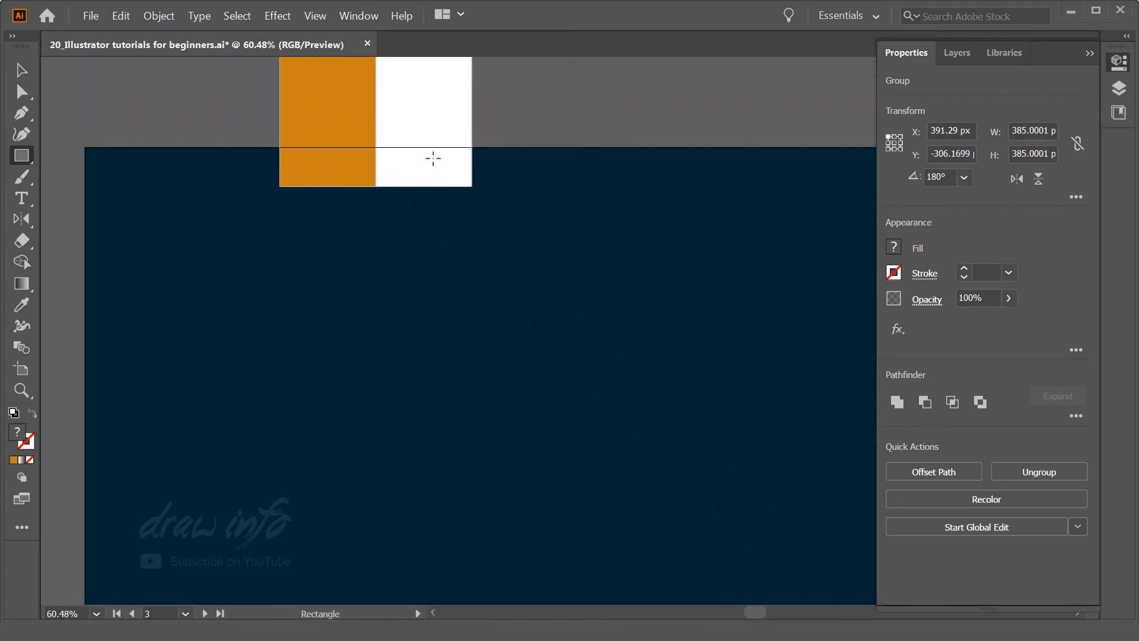
key(v)
drag(427, 107, 449, 404)
Step: Try a 30° rotation angle on the group with the bottom-right reference point and undo the rotation
click(902, 151)
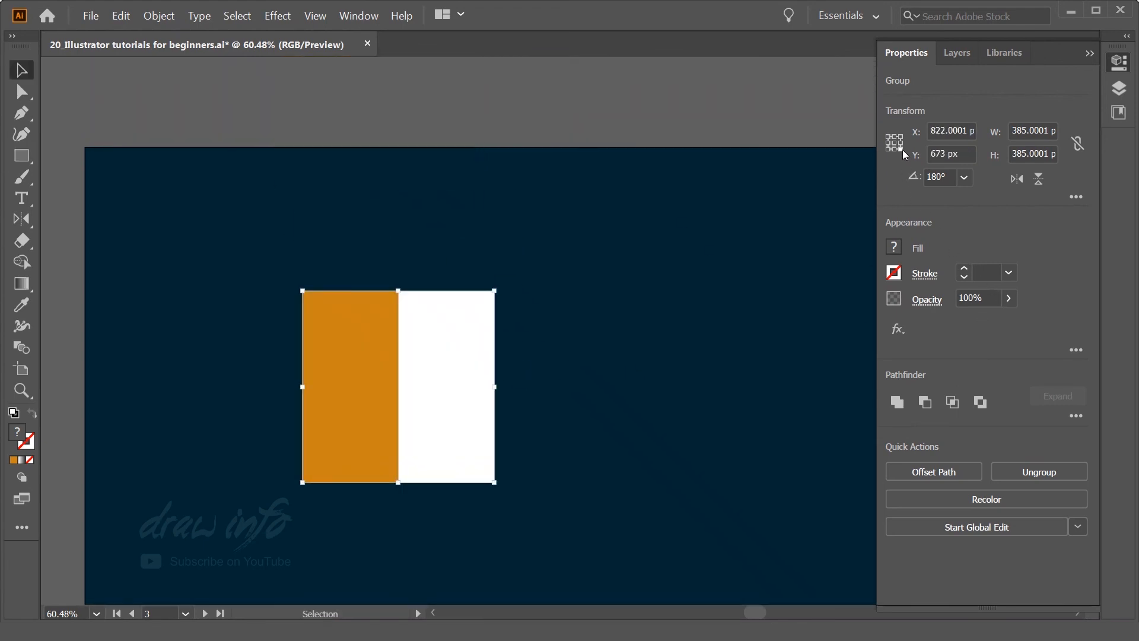
click(965, 177)
click(979, 220)
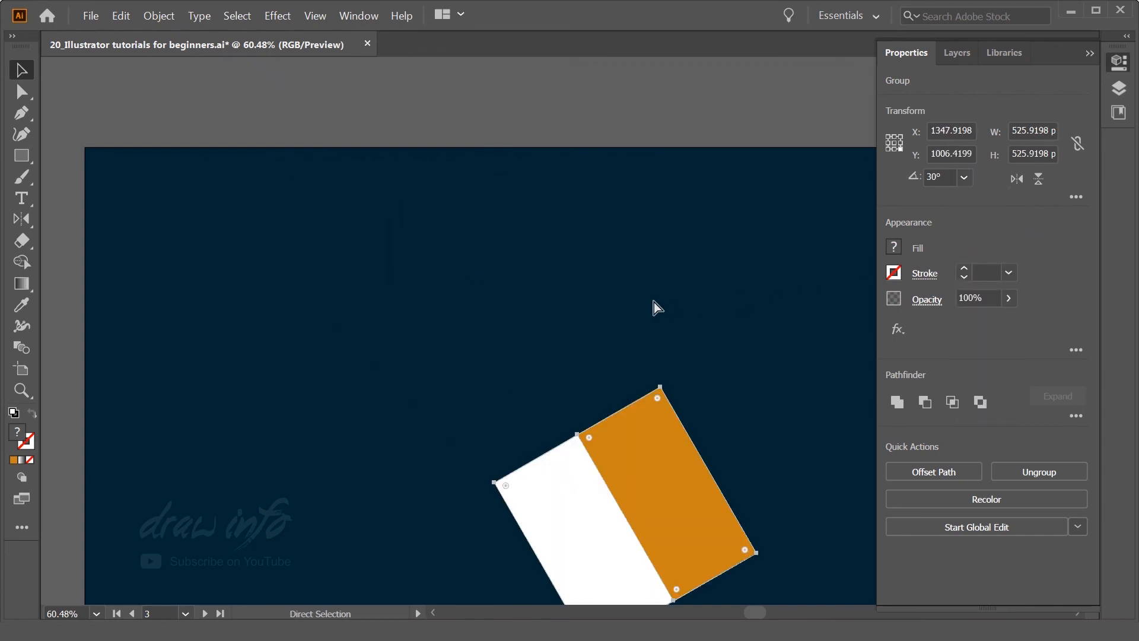
key(ctrl+z)
drag(315, 219, 298, 155)
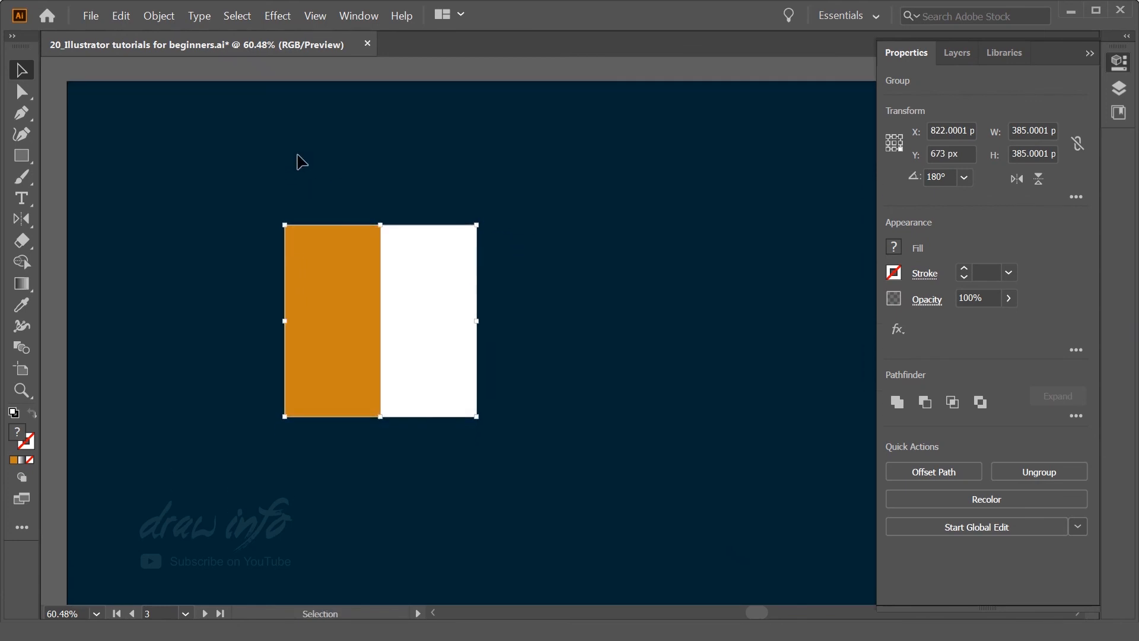